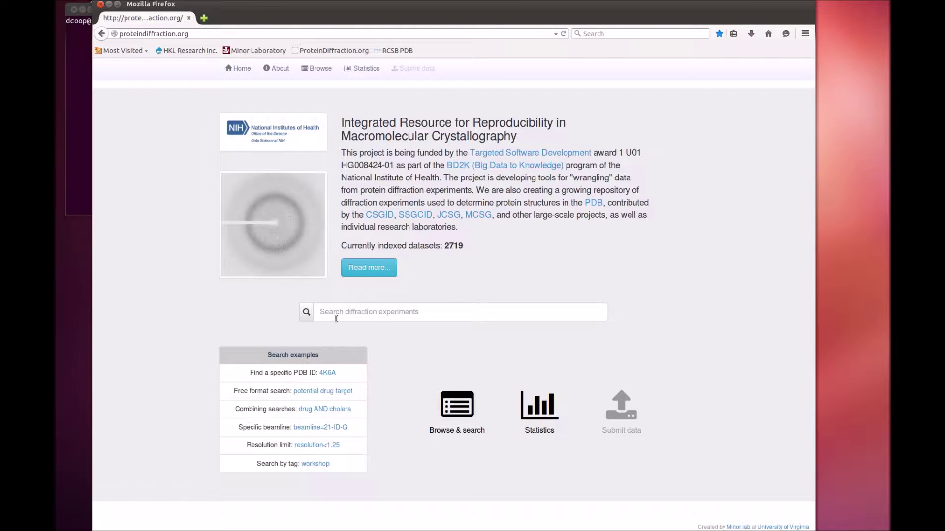
- Search ProteinDiffraction.org for 'worksh' and expand the 1WQ6 result
left_click(339, 315)
type("workshop")
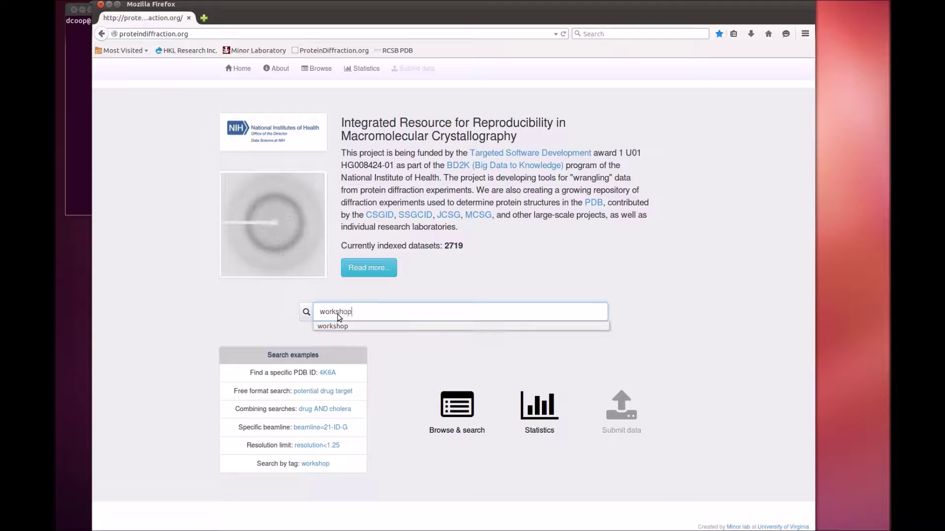
key("Return")
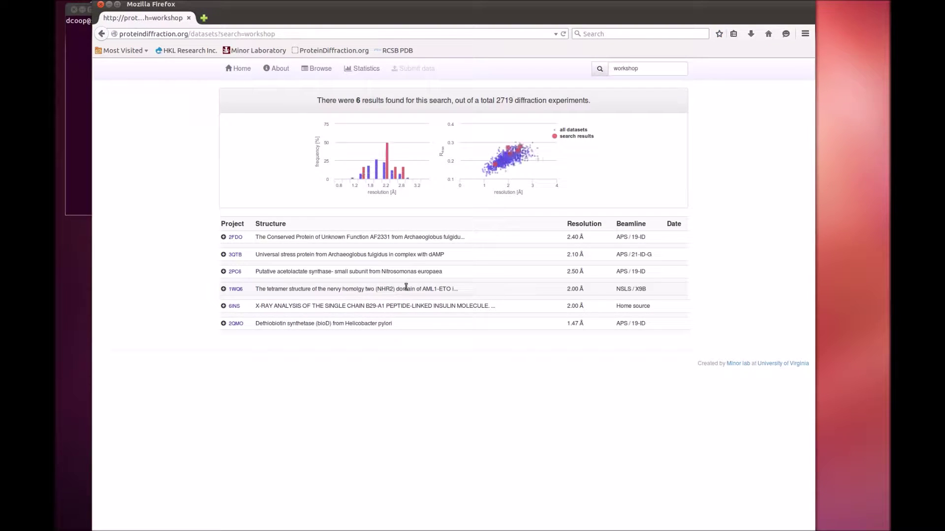
left_click(406, 287)
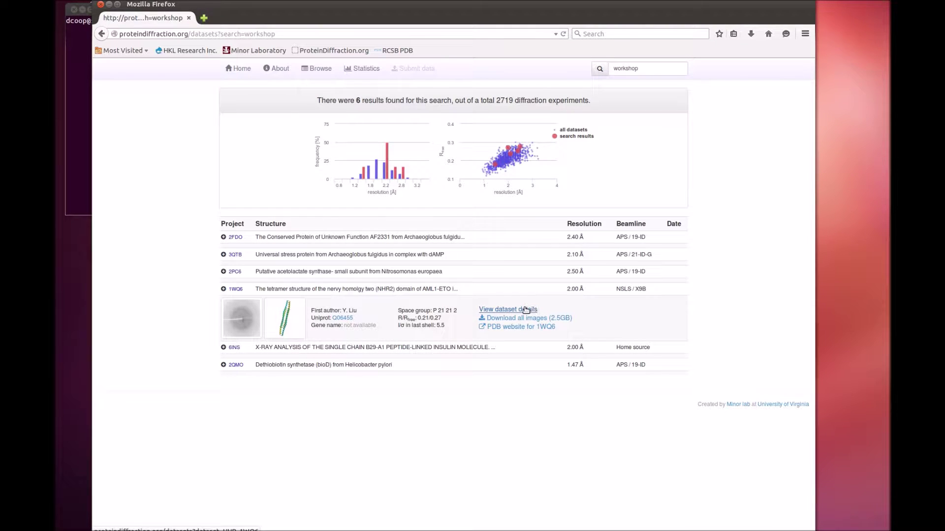
- Download all HHR_1WQ6 images (2.5 GB) from the dataset details as Hhr_1wq6.tar
left_click(526, 310)
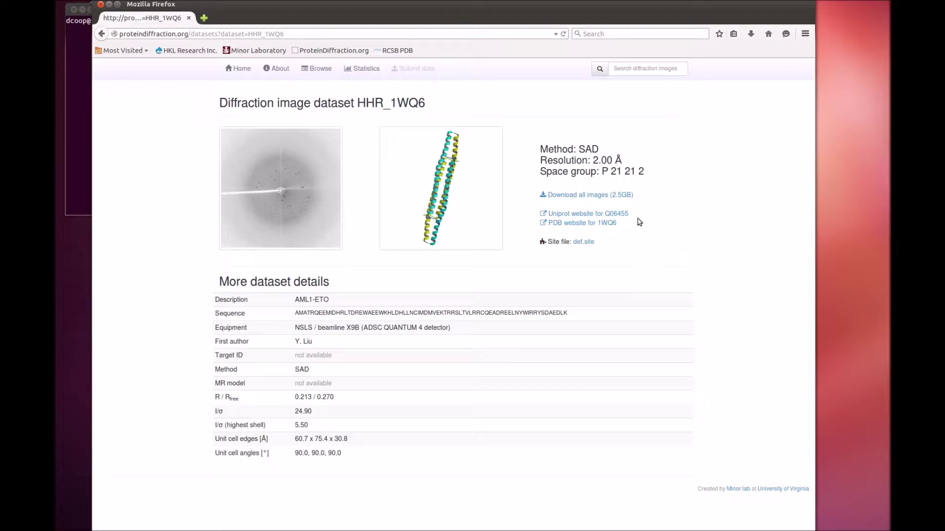
left_click(591, 196)
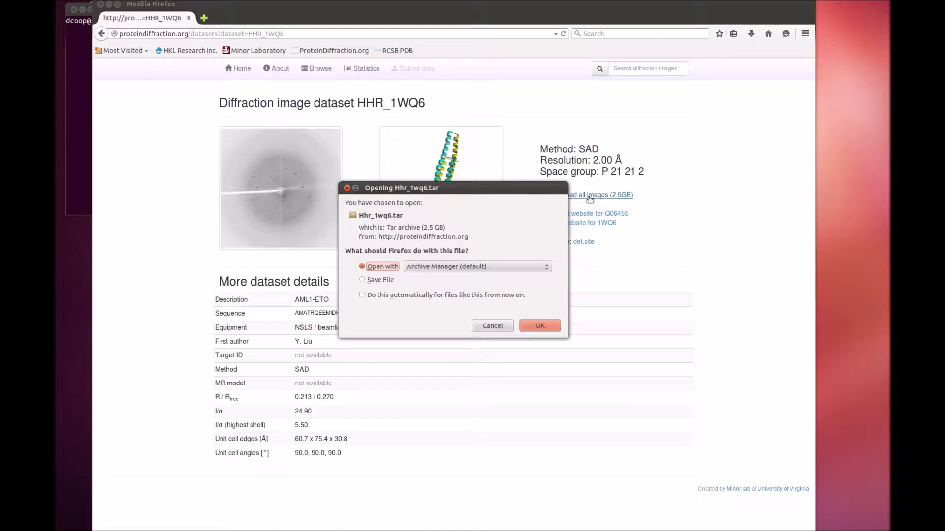
left_click(550, 327)
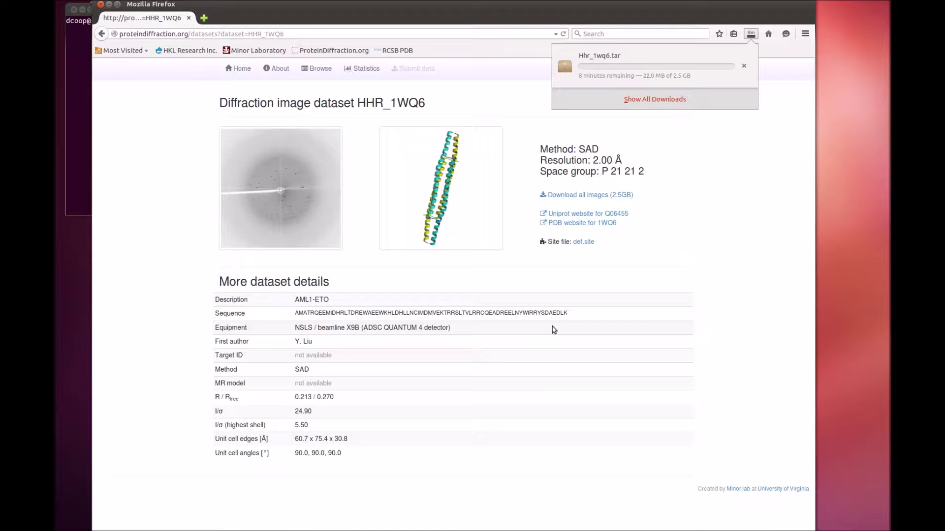
- Launch HKL-2000 from the terminal with the command HKL2000
left_click(109, 5)
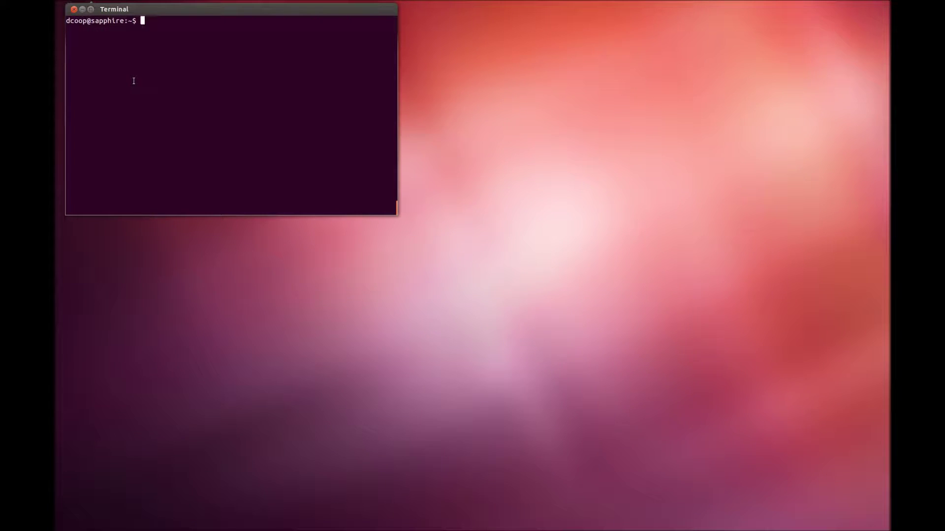
type("HKL2000")
key("Return")
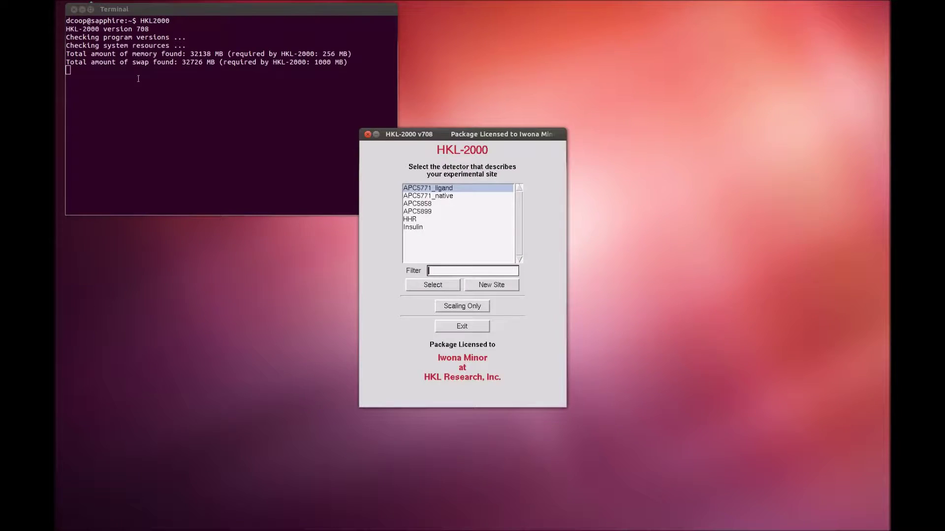
- Select the HHR detector site, then review and close its Site Configuration
left_click(412, 220)
left_click(446, 285)
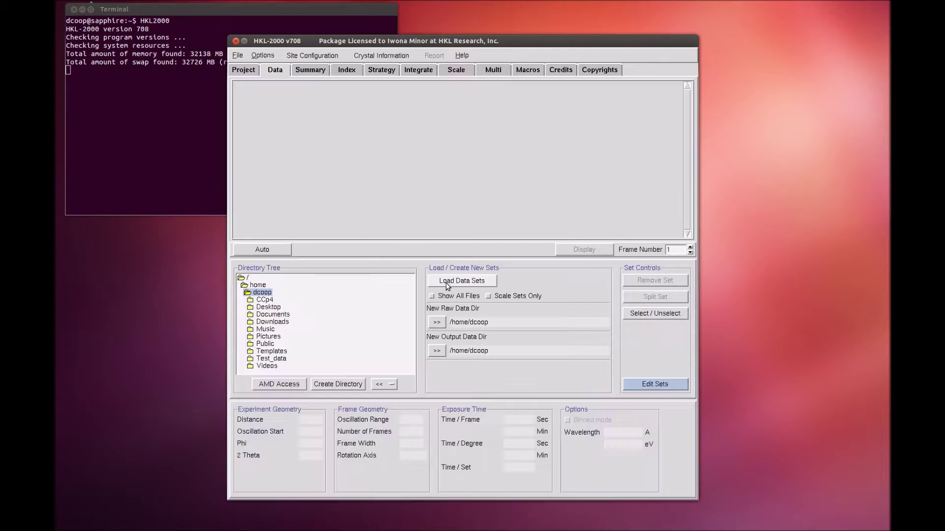
left_click(320, 55)
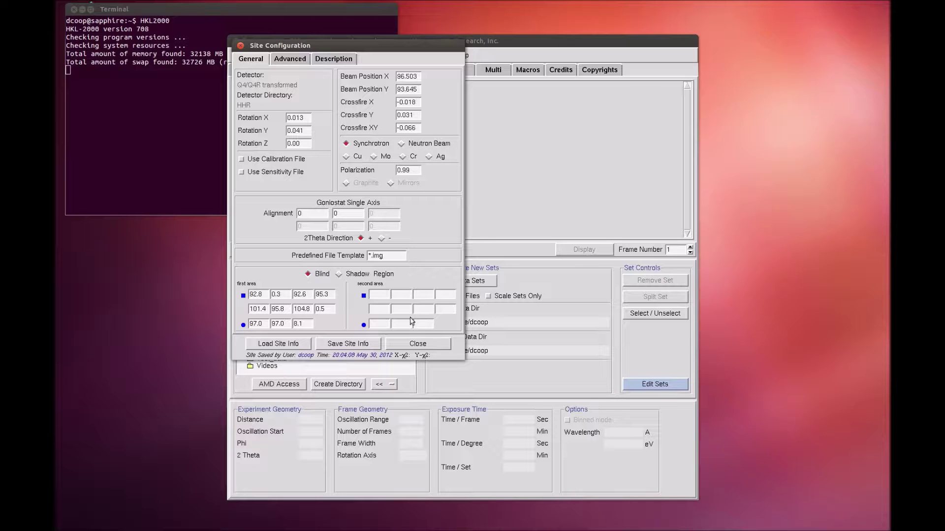
left_click(407, 347)
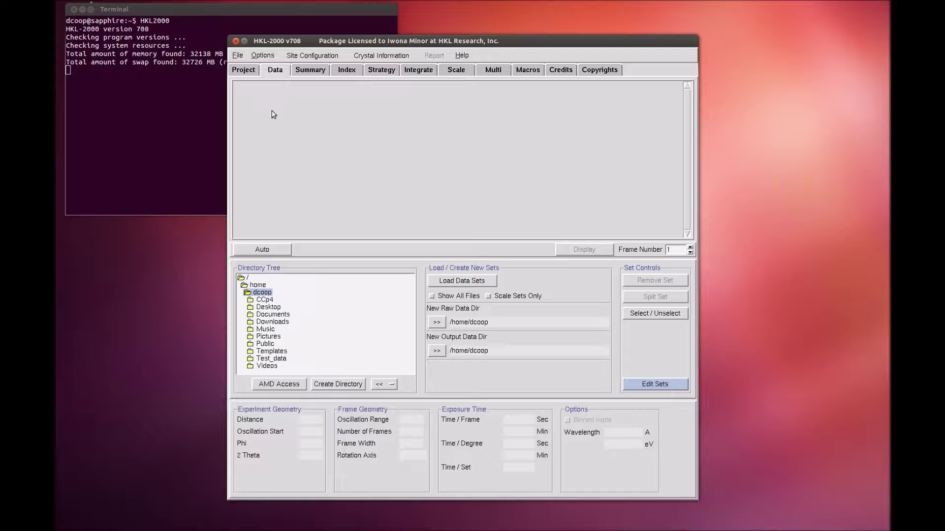
- Set the raw data directory to Test_data/Hhr_1wq6/series1
double_click(271, 358)
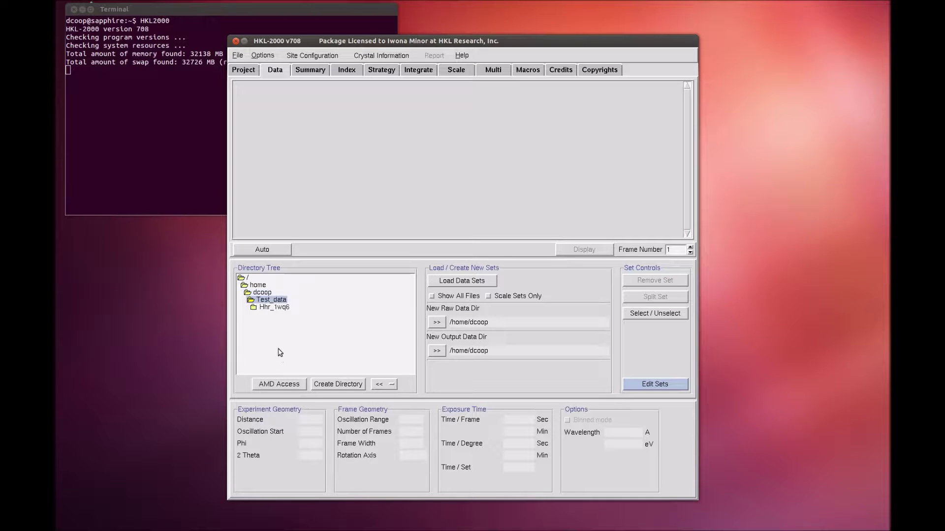
double_click(266, 308)
double_click(273, 322)
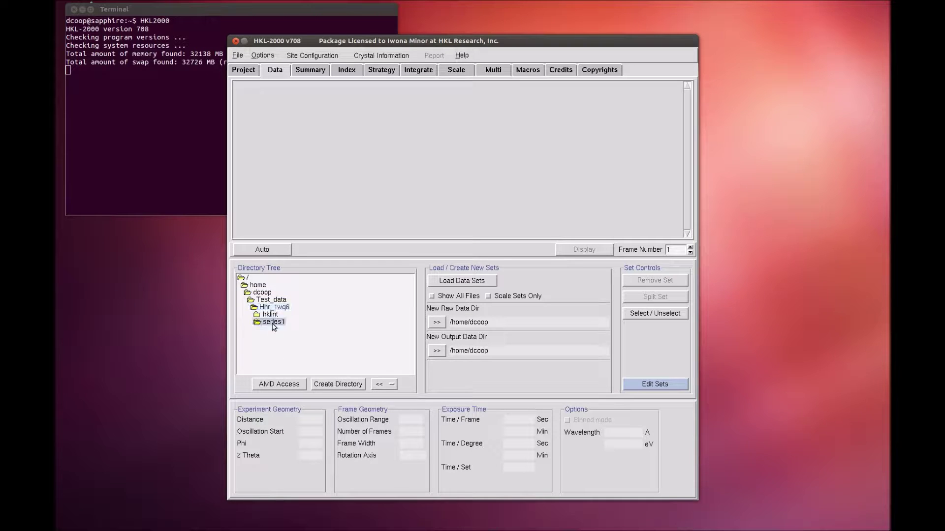
left_click(437, 323)
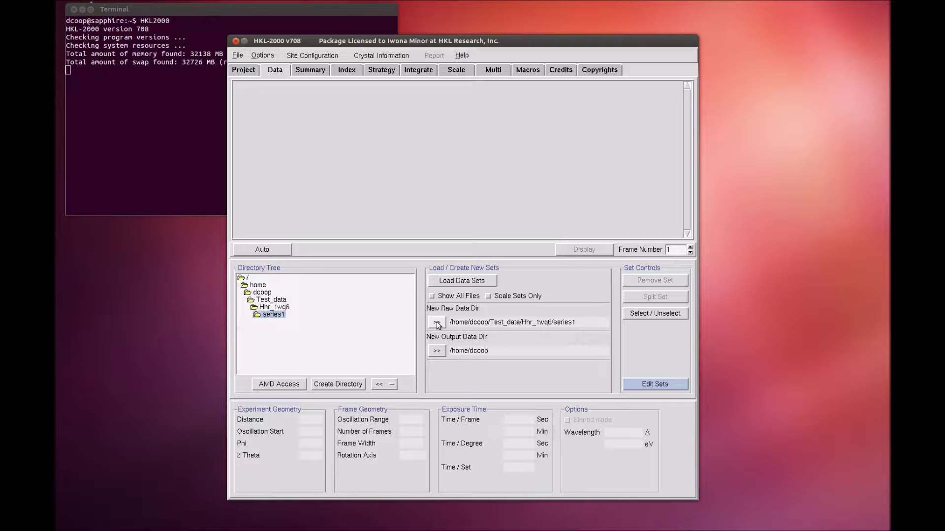
- Create a proc folder inside series1, make it the output directory, and list data sets
left_click(350, 384)
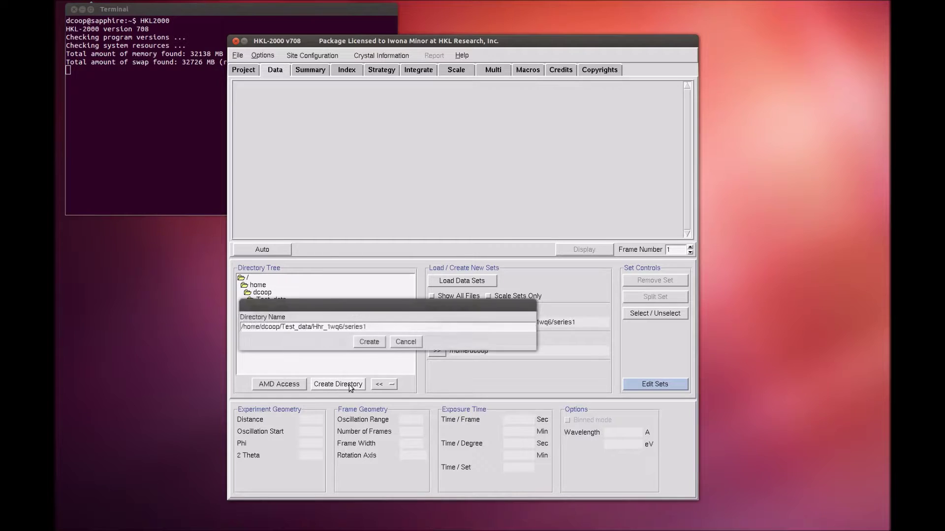
left_click(377, 327)
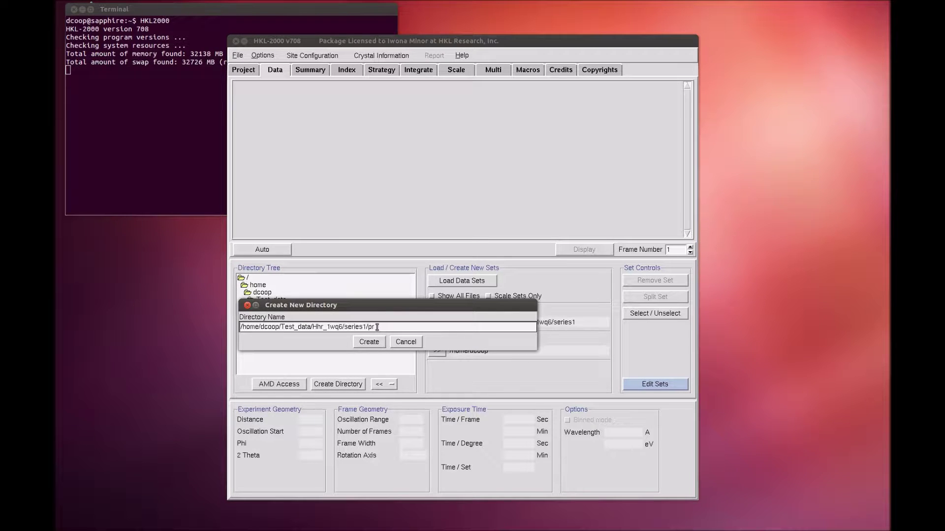
type("/proc")
left_click(369, 342)
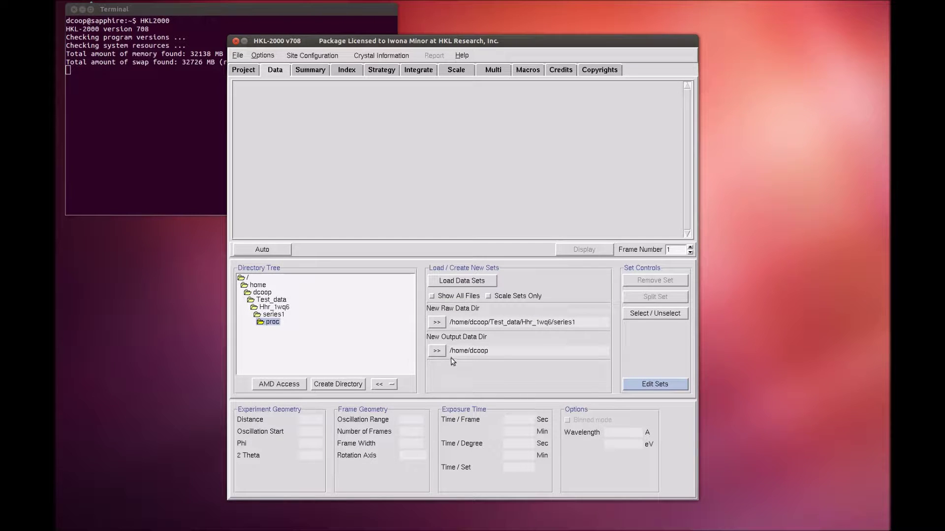
left_click(436, 351)
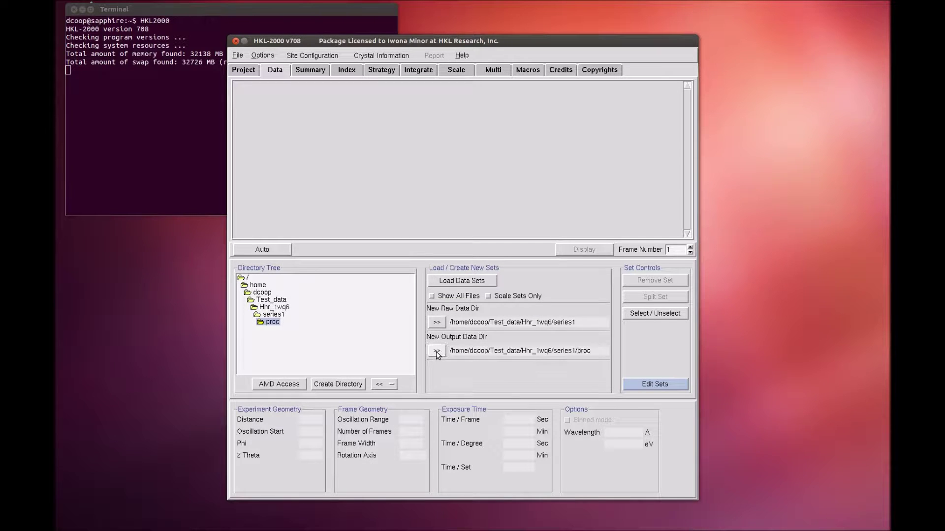
left_click(467, 283)
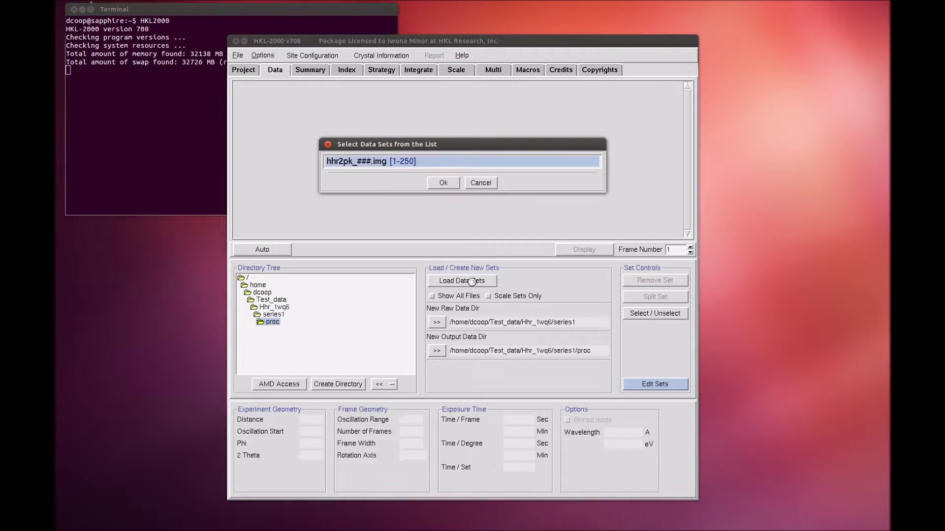
- Load hhr2pk_###.img frames 1–250 (distance 180.00, width 0.70, wavelength 0.97915) and check its Summary
left_click(444, 183)
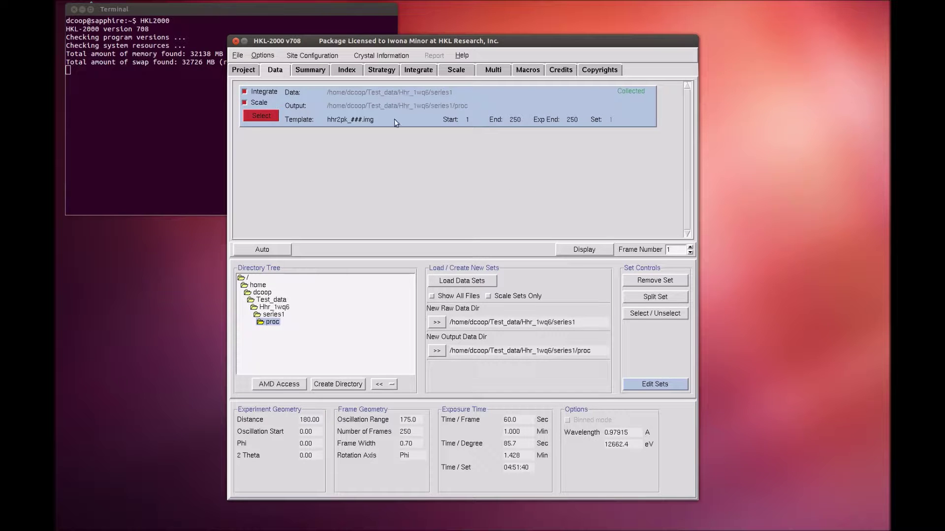
left_click(311, 71)
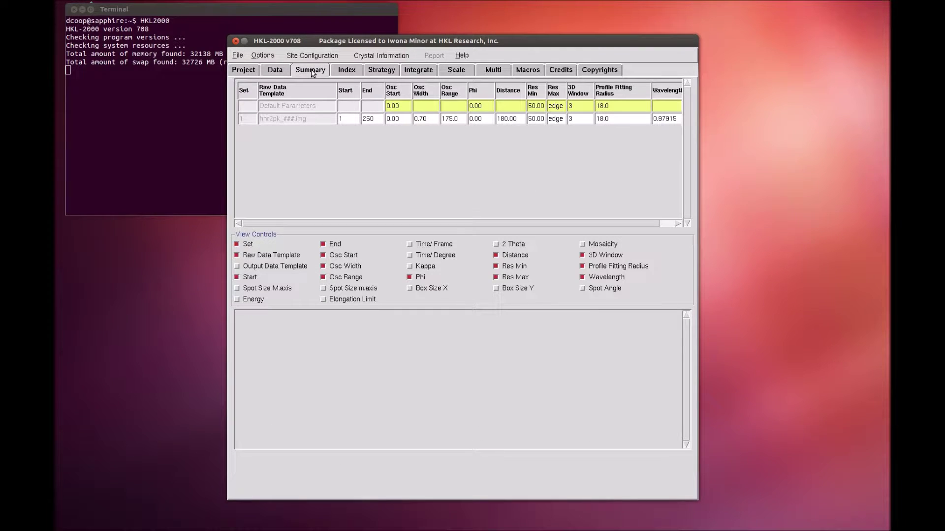
left_click(278, 72)
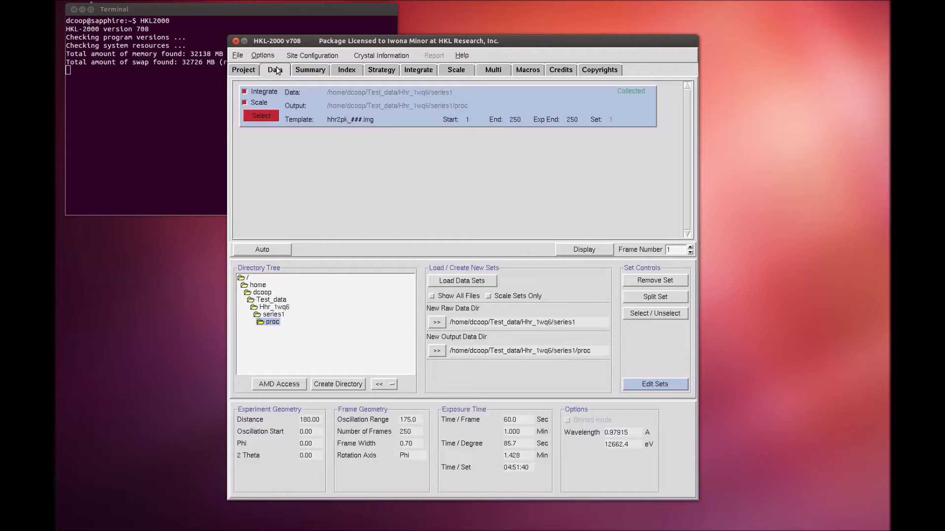
left_click(575, 249)
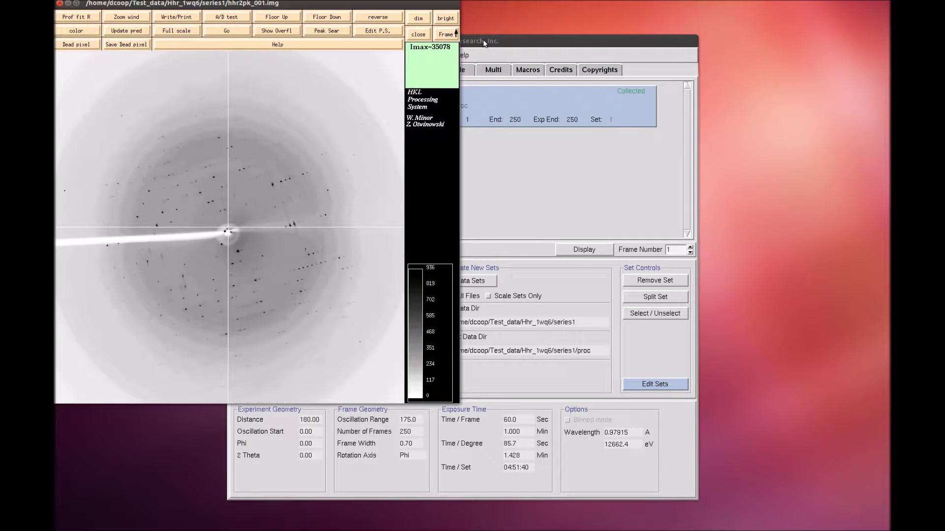
left_click_drag(483, 41, 658, 52)
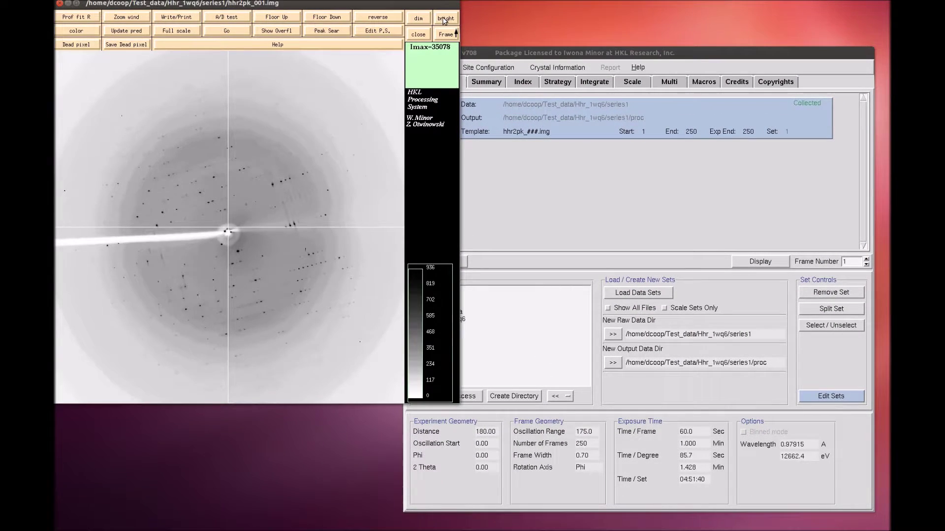
left_click(419, 18)
left_click(420, 19)
left_click(420, 20)
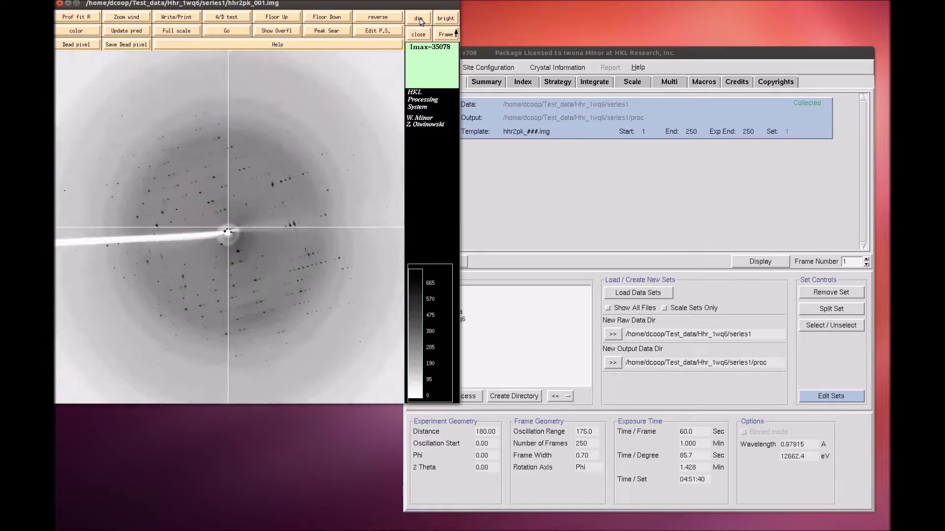
left_click(423, 22)
left_click(424, 23)
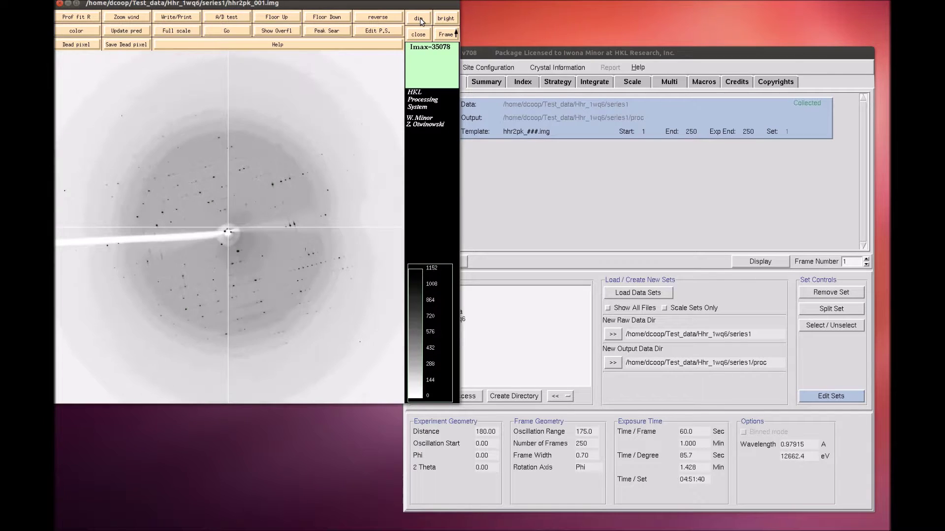
left_click(447, 36)
left_click(448, 36)
left_click(448, 36)
left_click(447, 36)
left_click(447, 36)
left_click(448, 36)
right_click(447, 38)
right_click(447, 38)
right_click(447, 38)
right_click(447, 38)
right_click(448, 37)
left_click(447, 36)
left_click(448, 36)
left_click(447, 36)
right_click(447, 38)
right_click(447, 37)
right_click(447, 37)
right_click(446, 37)
right_click(446, 38)
- Inspect spots down to pixel values in a zoom window, then peak-search hhr2pk_001.img, finding 179 peaks
left_click(144, 23)
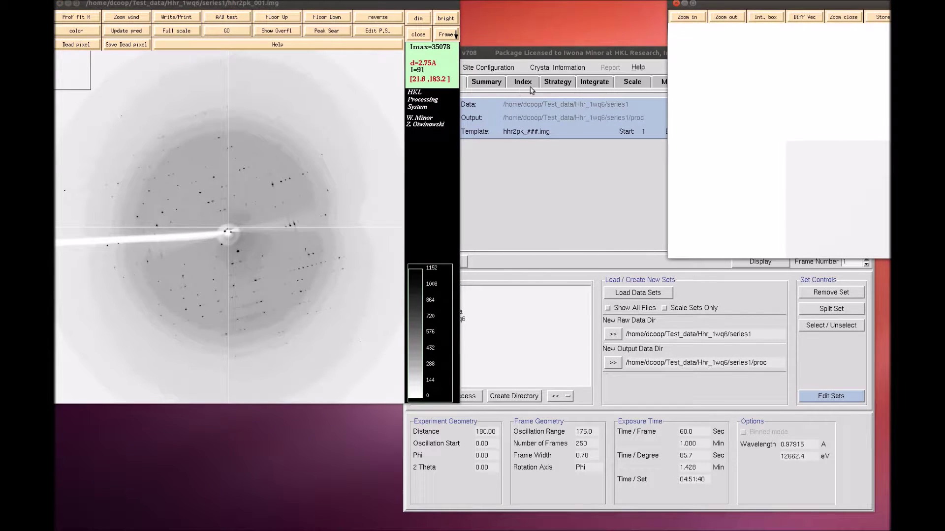
left_click(268, 184)
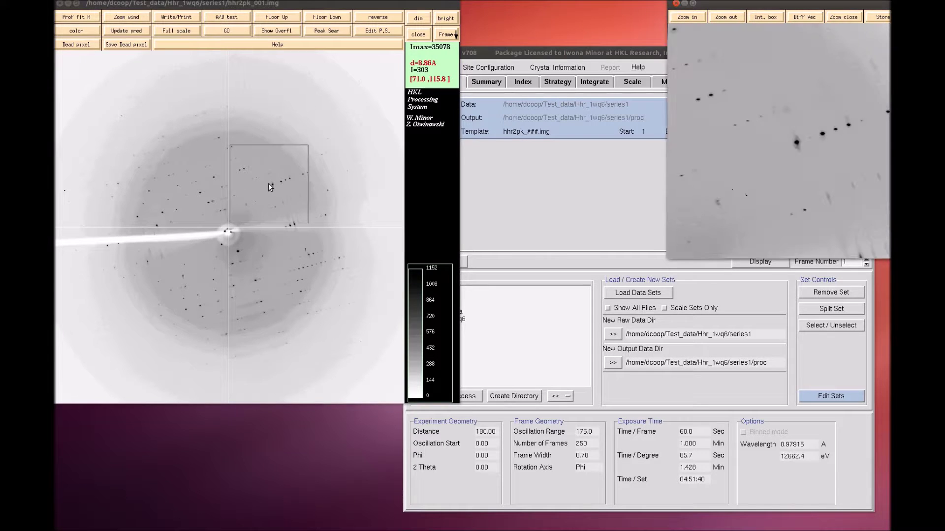
left_click(825, 134)
left_click(805, 138)
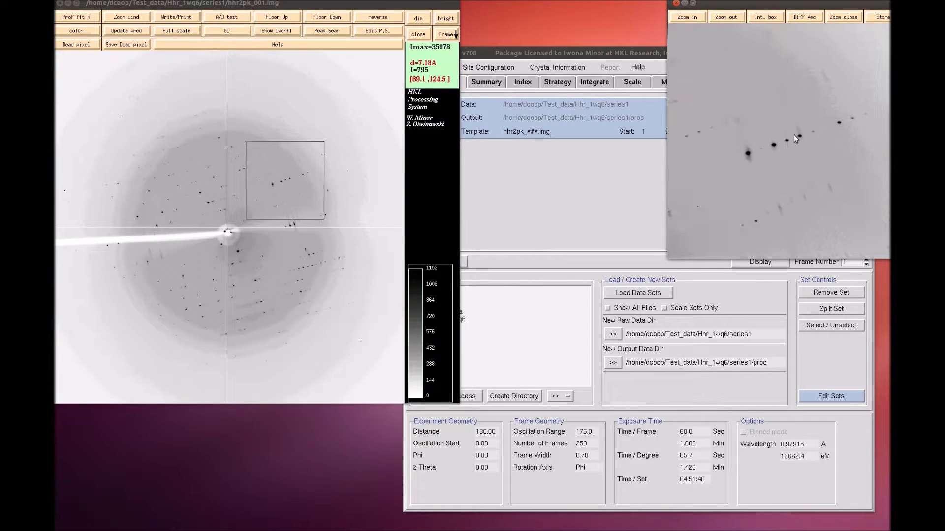
left_click(688, 19)
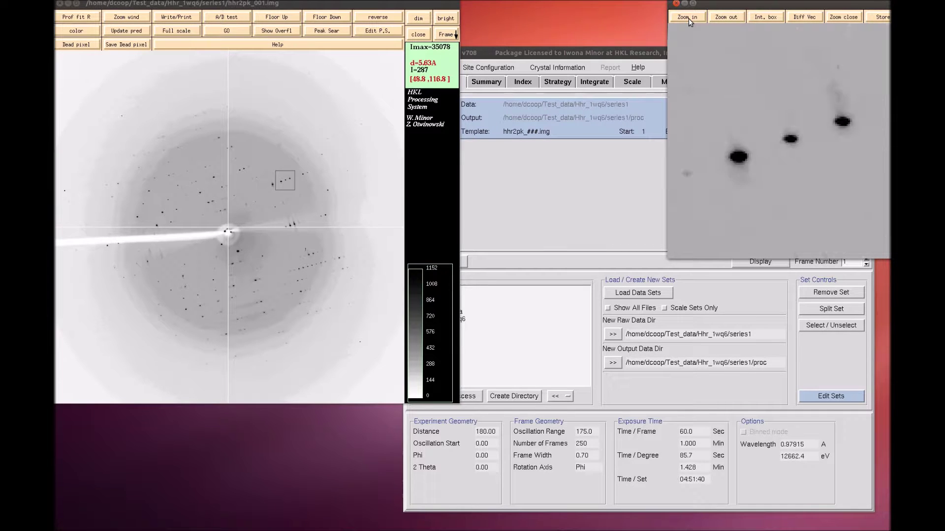
left_click(689, 19)
left_click(689, 19)
left_click(689, 18)
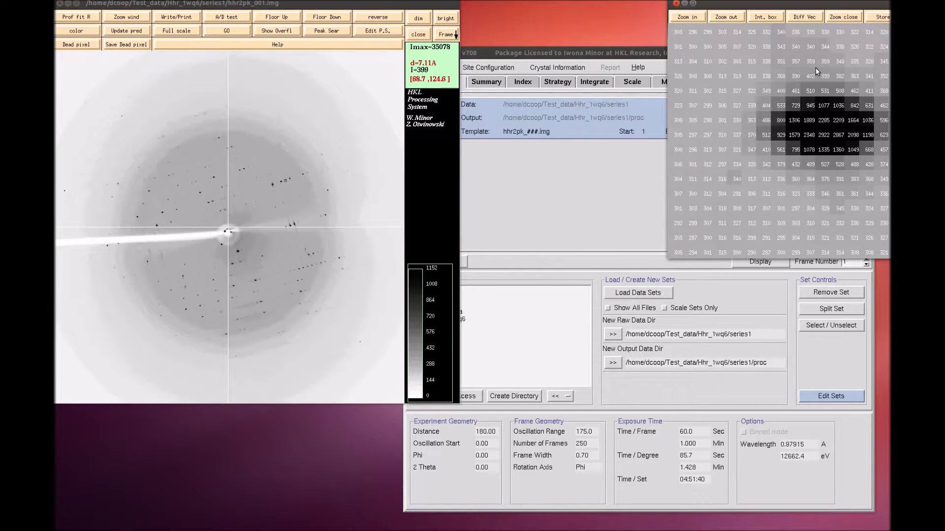
left_click(826, 131)
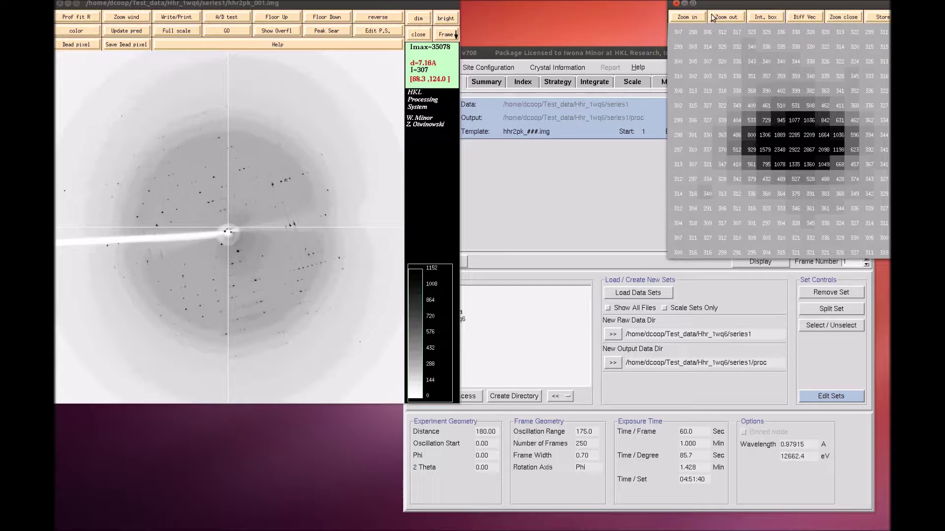
left_click(676, 4)
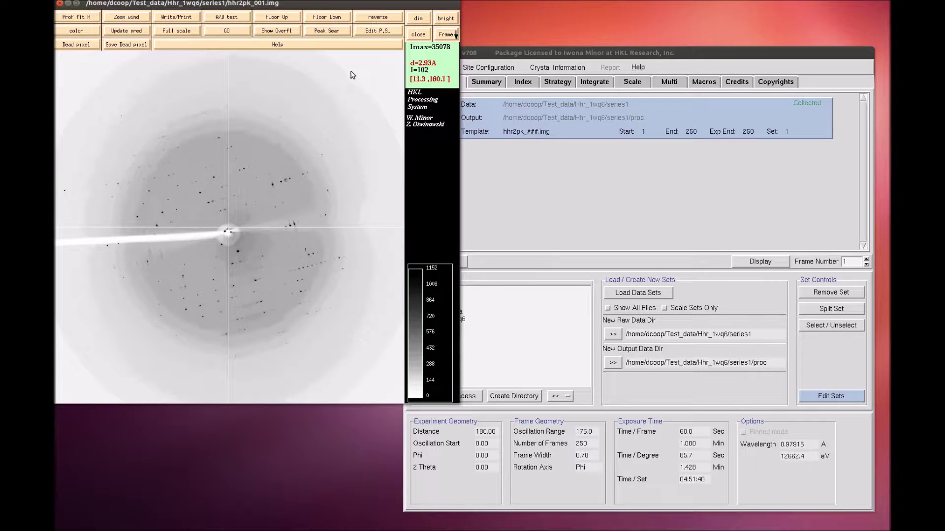
left_click(337, 33)
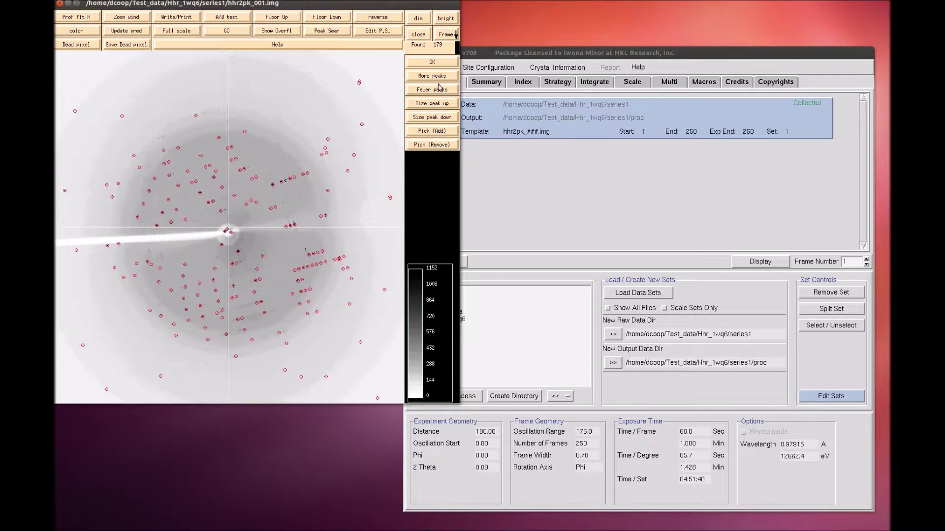
- Check the peaks on images 002 and 003 (204 peaks) and accept the peak search
left_click(445, 36)
left_click(447, 38)
left_click(447, 39)
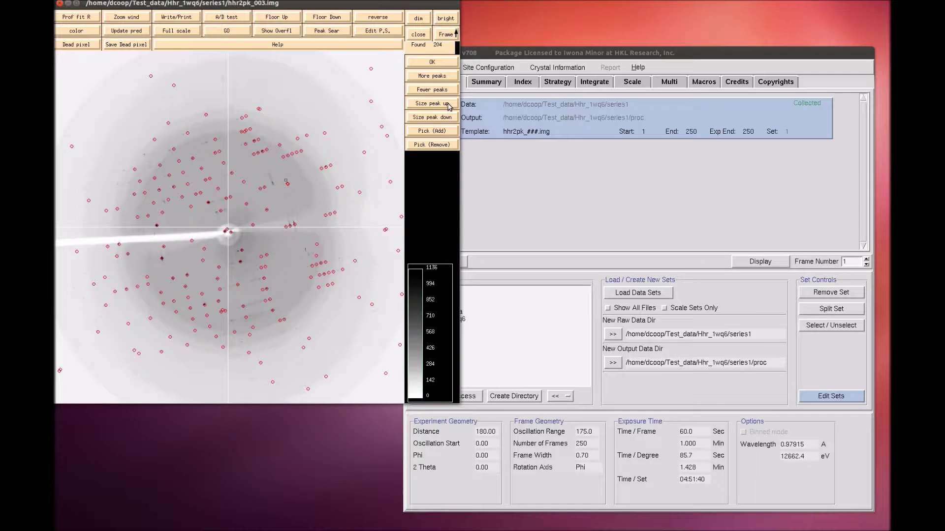
left_click(445, 66)
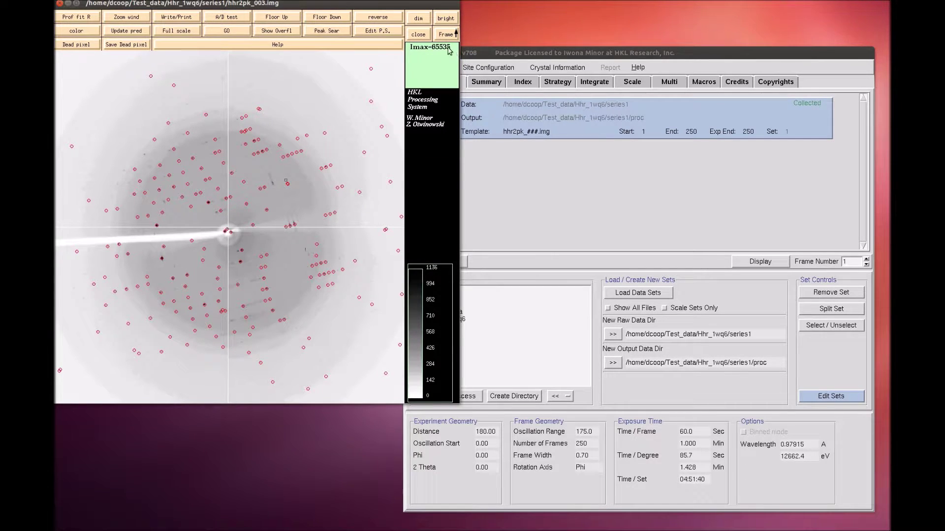
left_click(509, 56)
- Index the found peaks, keeping primitive triclinic P1 with cell 31.14, 62.18, 76.39 Å
left_click(519, 84)
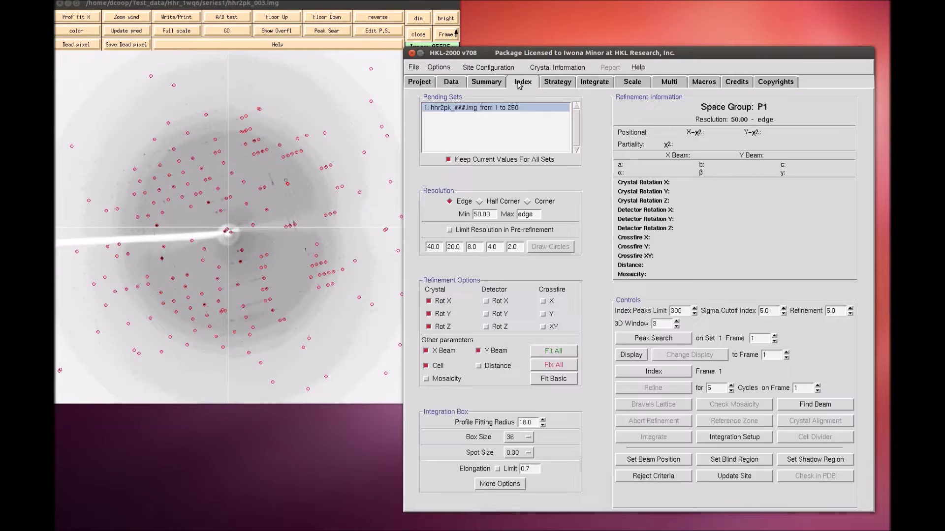
left_click(657, 343)
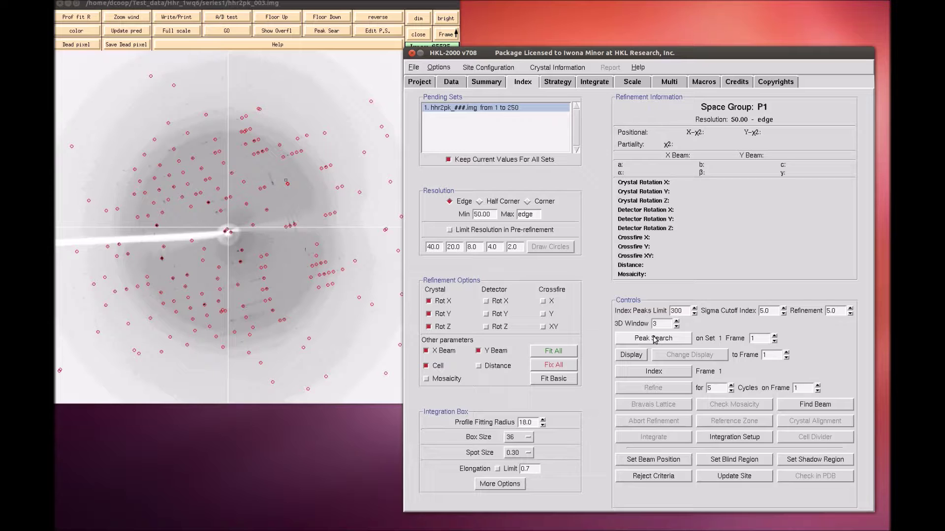
left_click(675, 373)
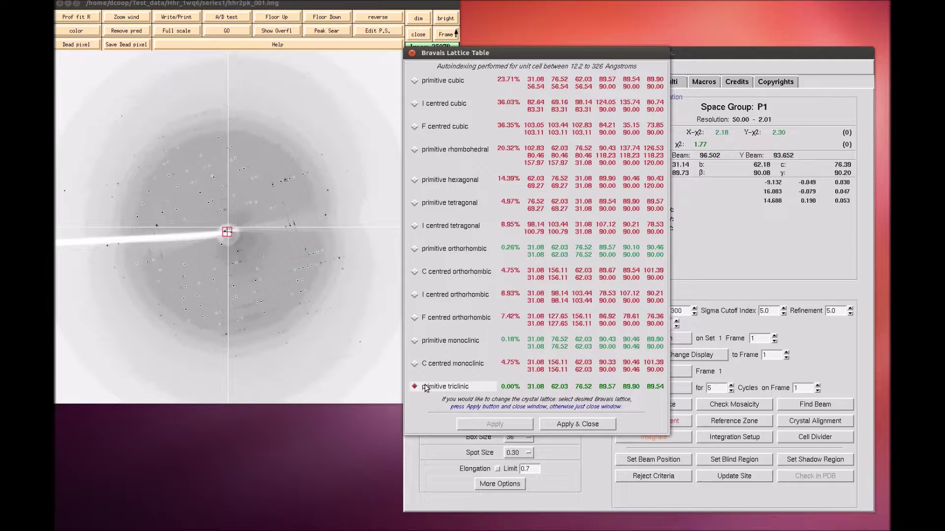
left_click(560, 426)
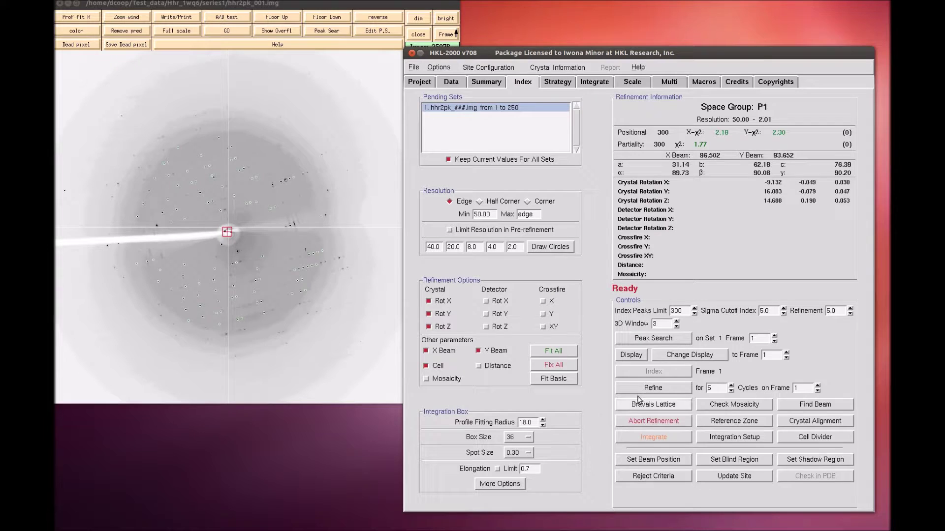
- Refine P1 with Fit All over several cycles, reaching cell 30.83, 60.90, 75.57 Å
left_click(665, 391)
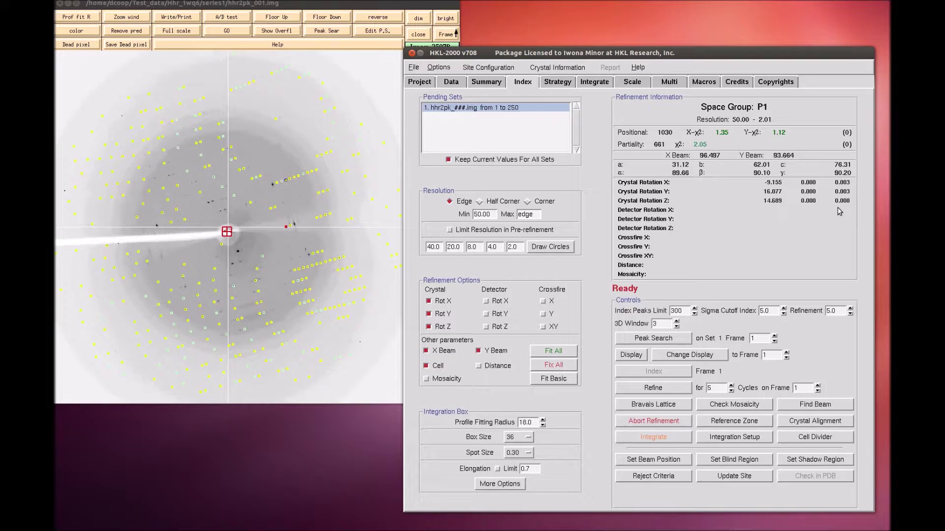
left_click(674, 389)
left_click(567, 353)
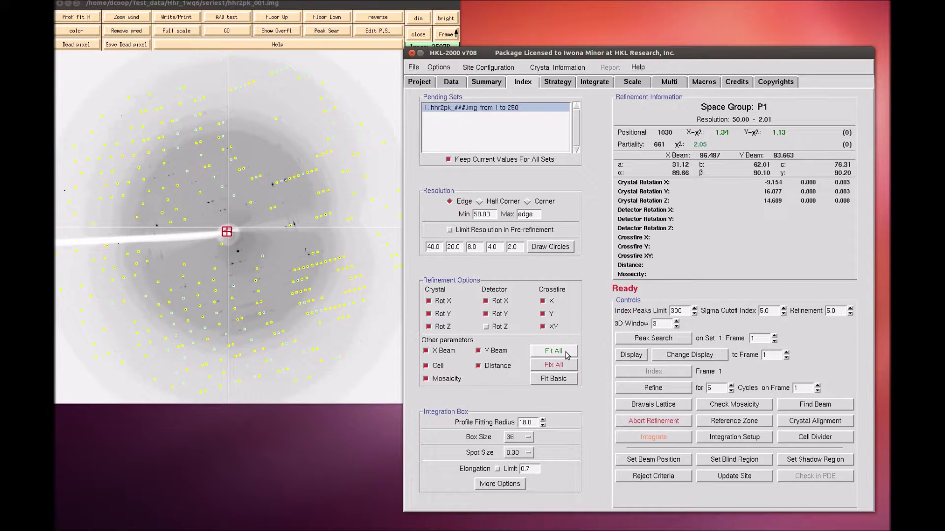
left_click(634, 389)
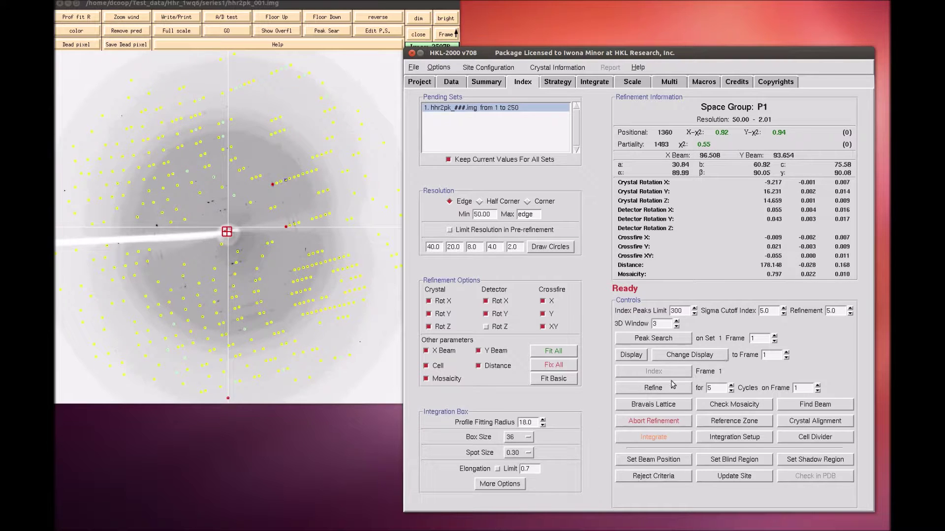
left_click(675, 390)
left_click(675, 390)
- Apply primitive orthorhombic P222 and refine twice, giving cell 30.84, 61.01, 75.61 Å
left_click(674, 405)
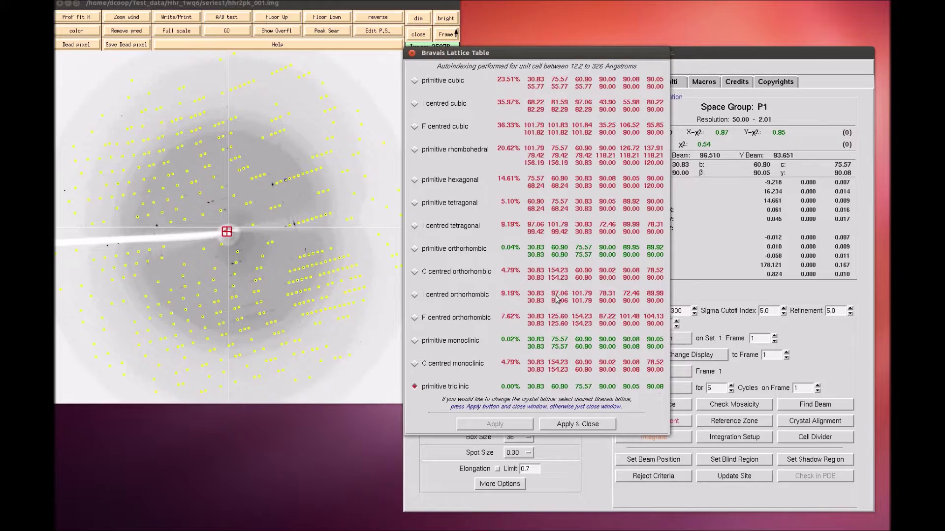
left_click(436, 249)
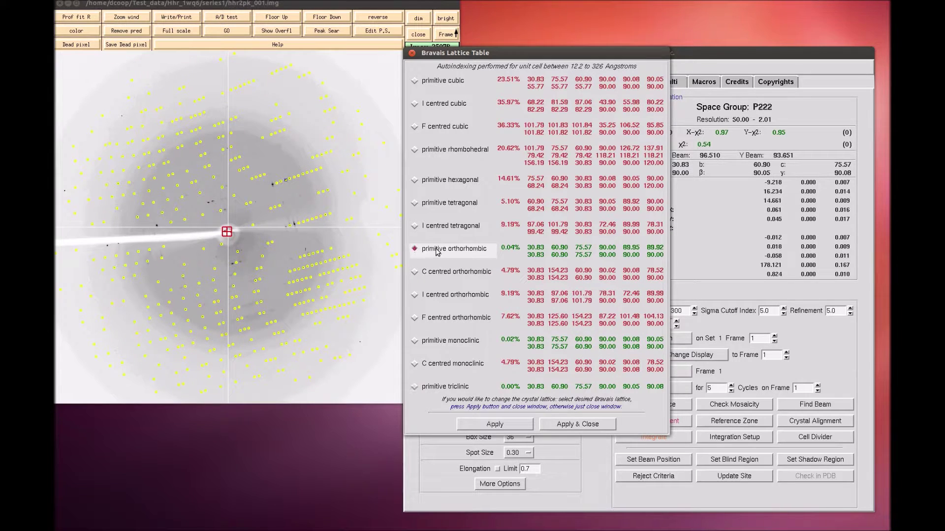
left_click(572, 426)
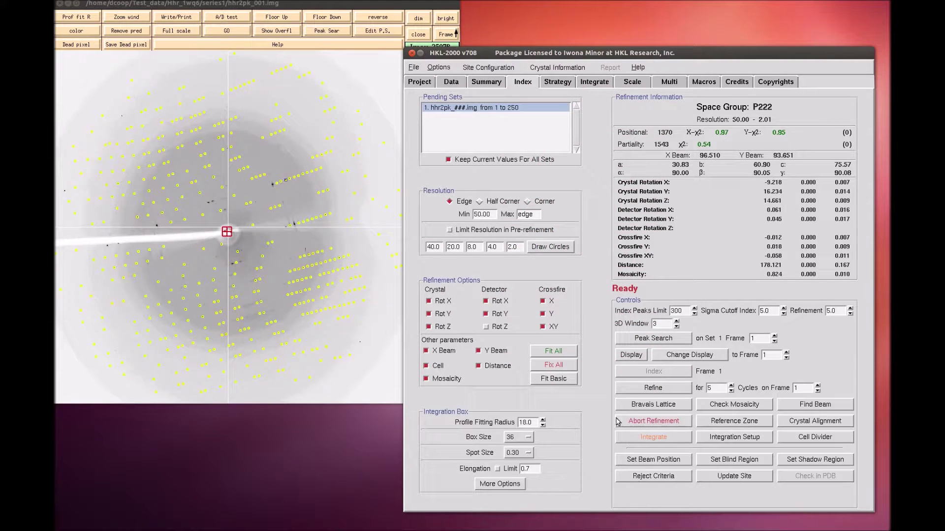
left_click(642, 390)
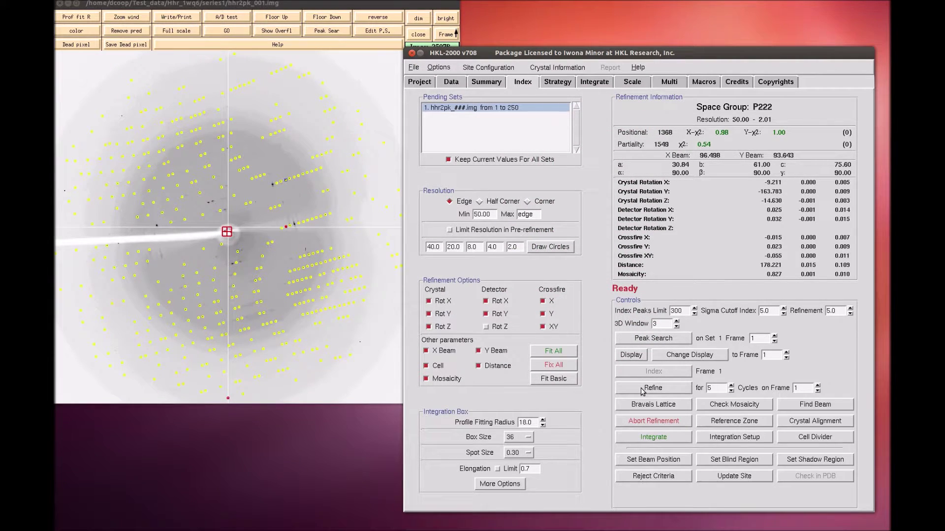
left_click(642, 390)
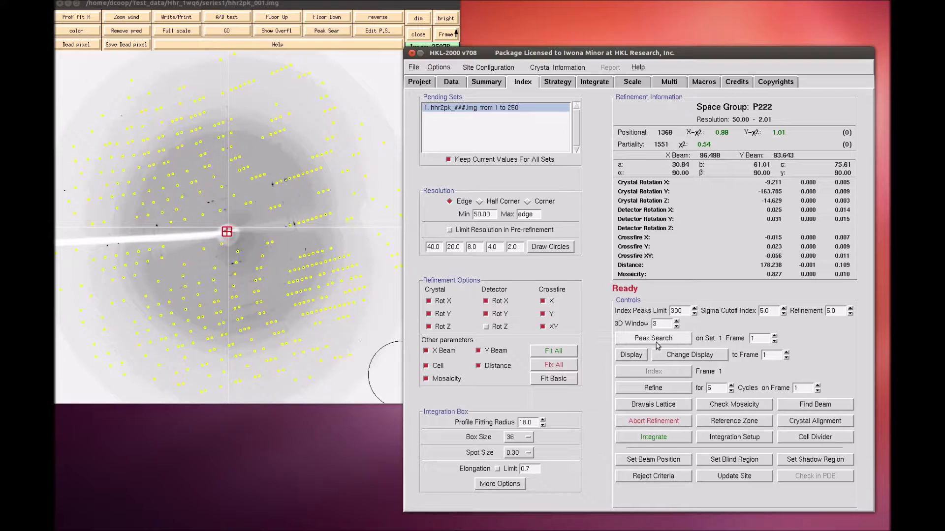
- Set Index Peaks Limit to 3000 and Sigma Cutoff Index to 15.0
left_click(685, 311)
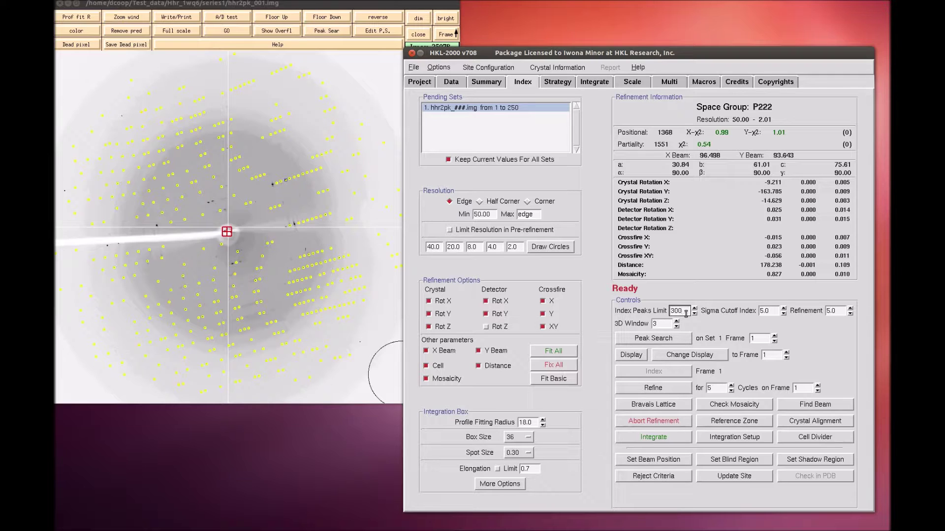
left_click(761, 312)
type("1")
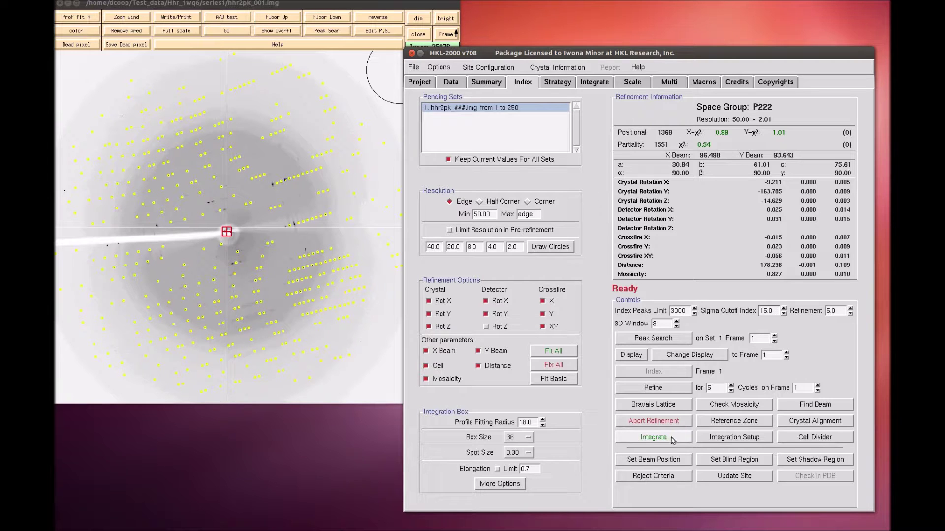
left_click(654, 436)
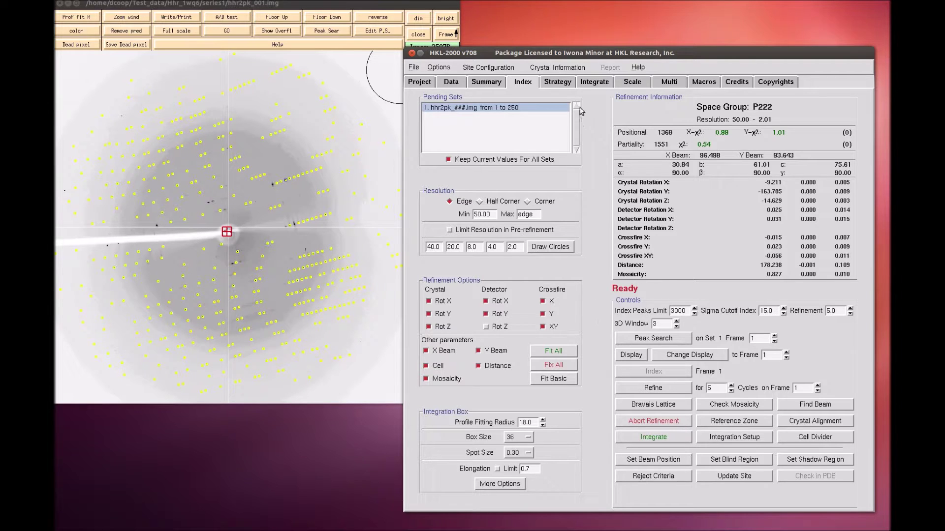
- Integrate hhr2pk frames 1–250, reviewing the crystal rotation, mosaicity and detector distance trends
left_click(591, 85)
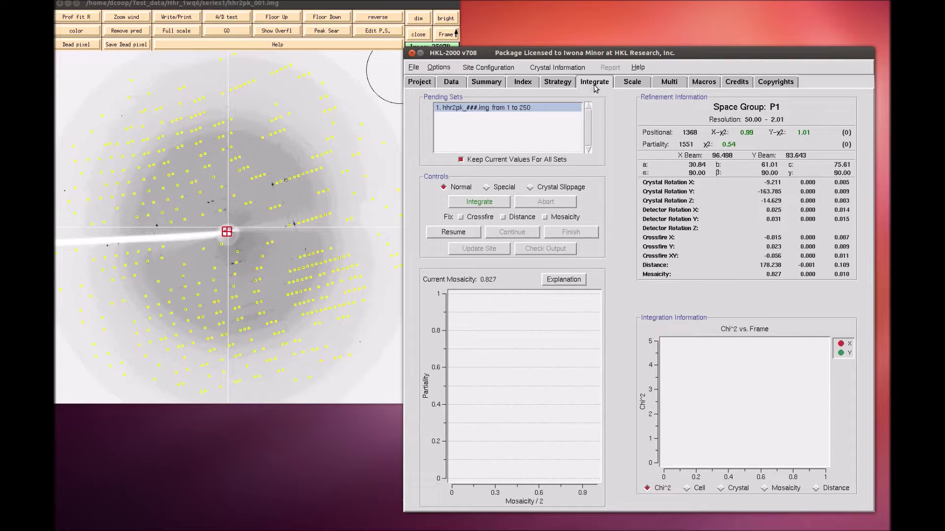
left_click(486, 203)
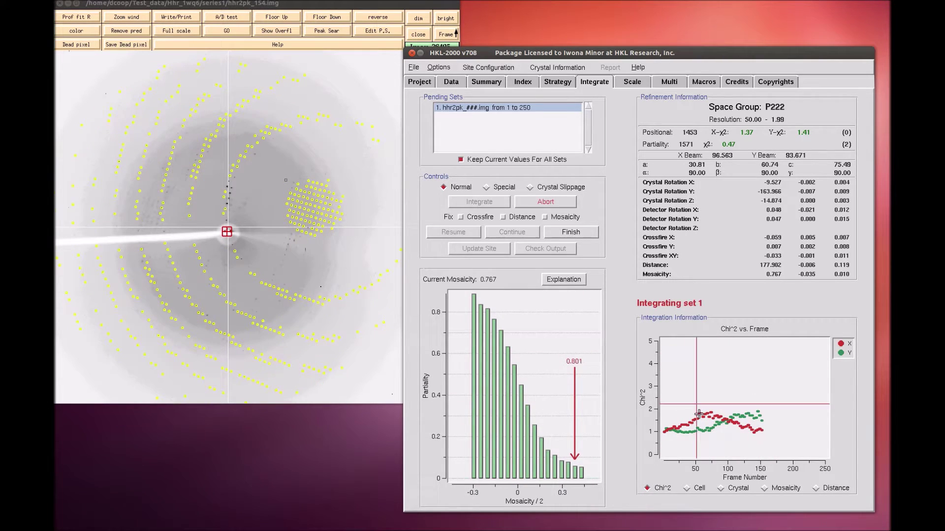
left_click(687, 490)
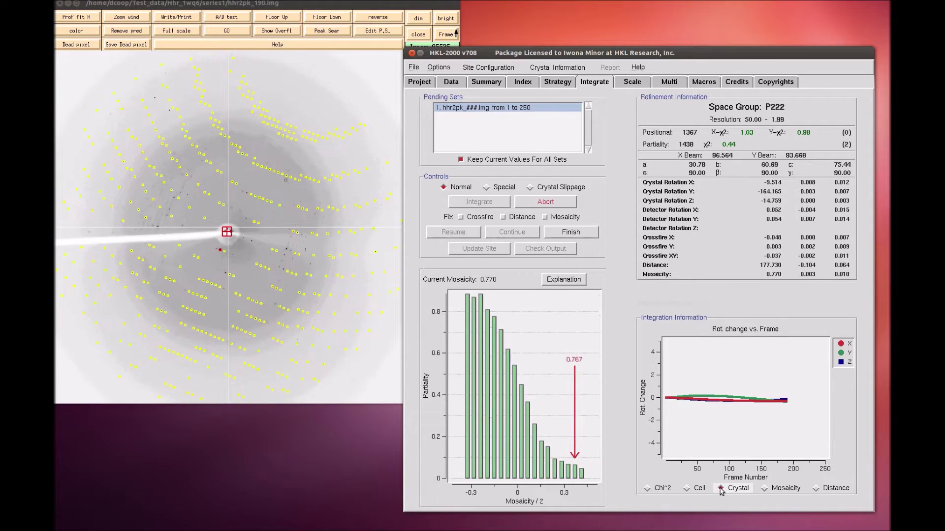
left_click(765, 489)
left_click(815, 488)
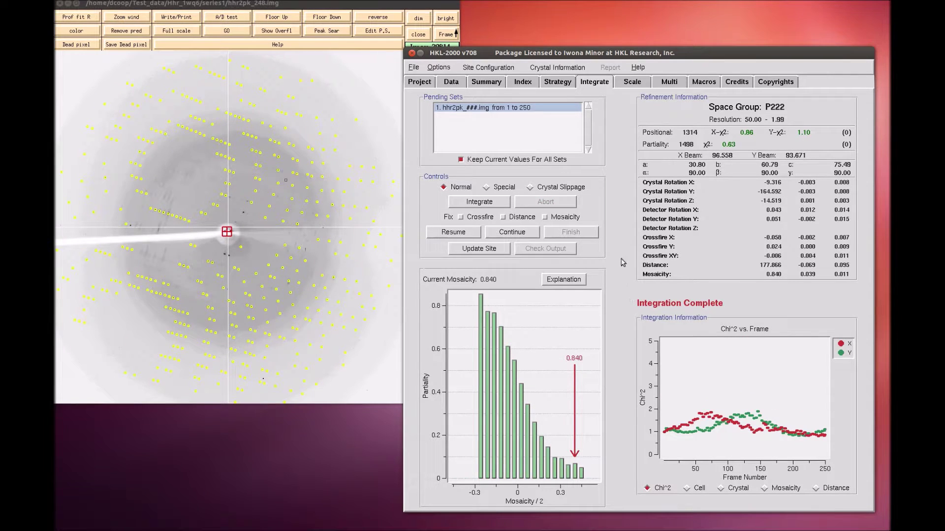
- Scale the integrated frames in P222 (Rmerge 0.052) and enable Anomalous scaling
left_click(622, 84)
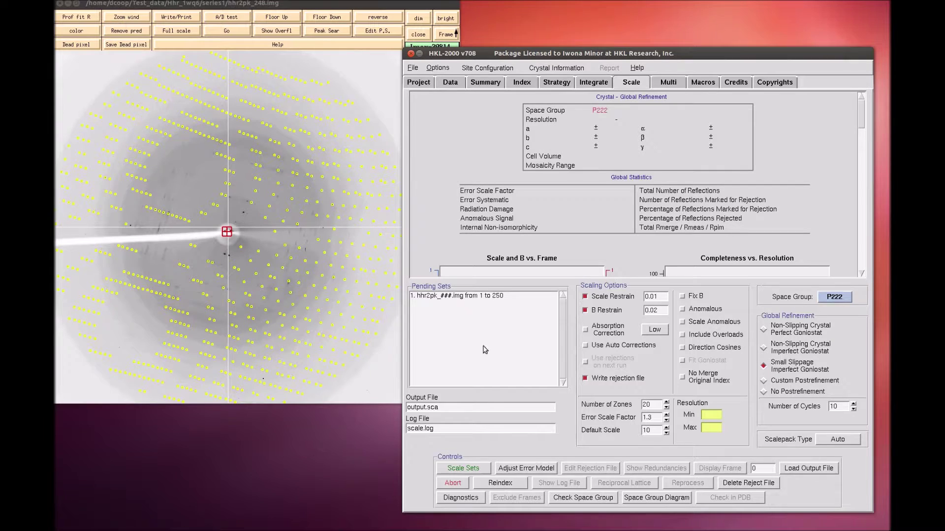
left_click(480, 470)
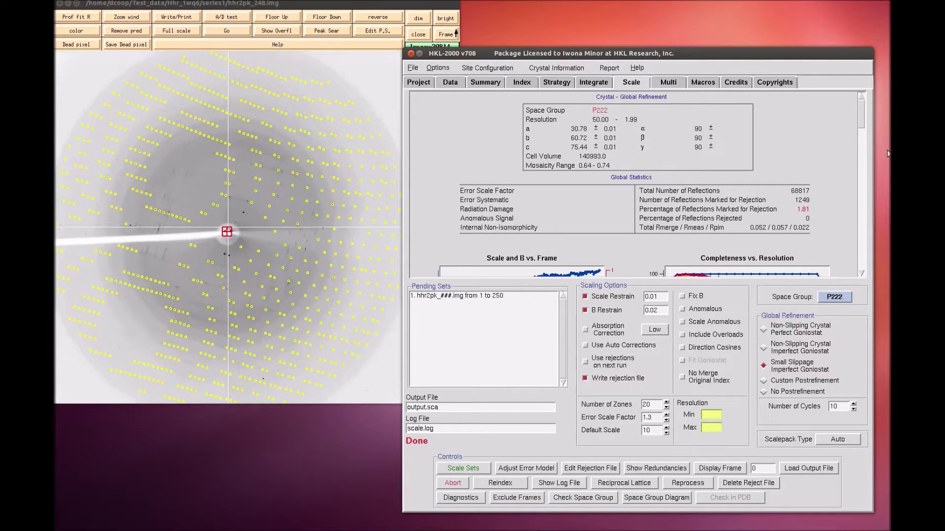
mouse_move(865, 128)
left_mouse_down()
mouse_move(868, 223)
mouse_move(860, 228)
mouse_move(848, 122)
left_mouse_up()
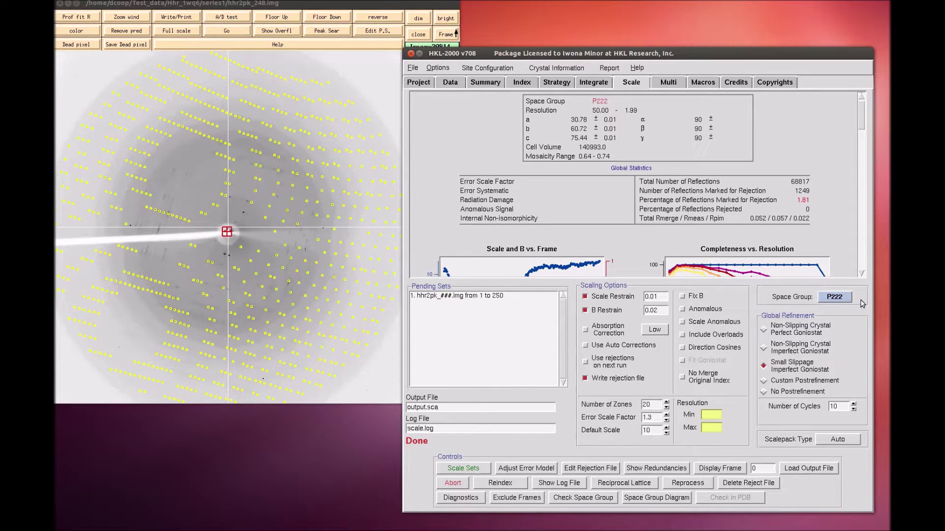
left_click(830, 298)
- Rescale with anomalous on, review the result graphs, and check the space group probabilities
left_click(477, 471)
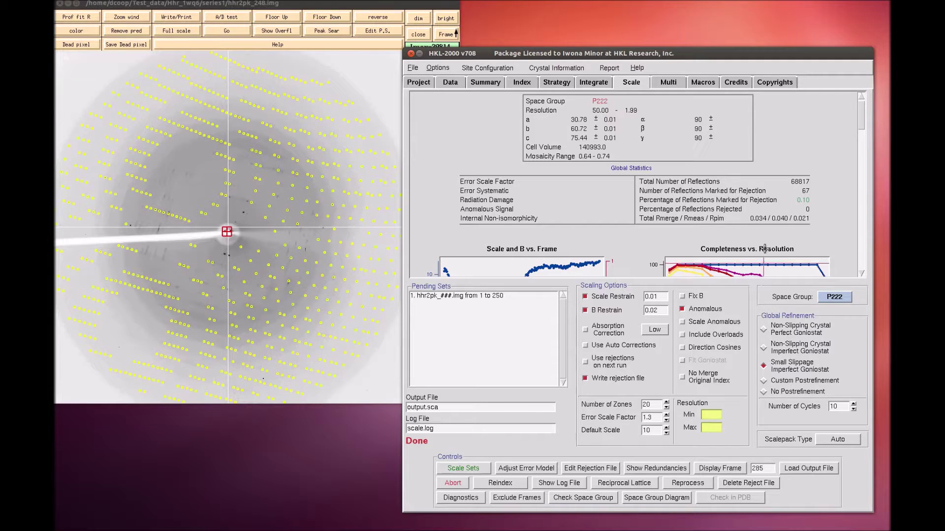
scroll(781, 199, "down", 4)
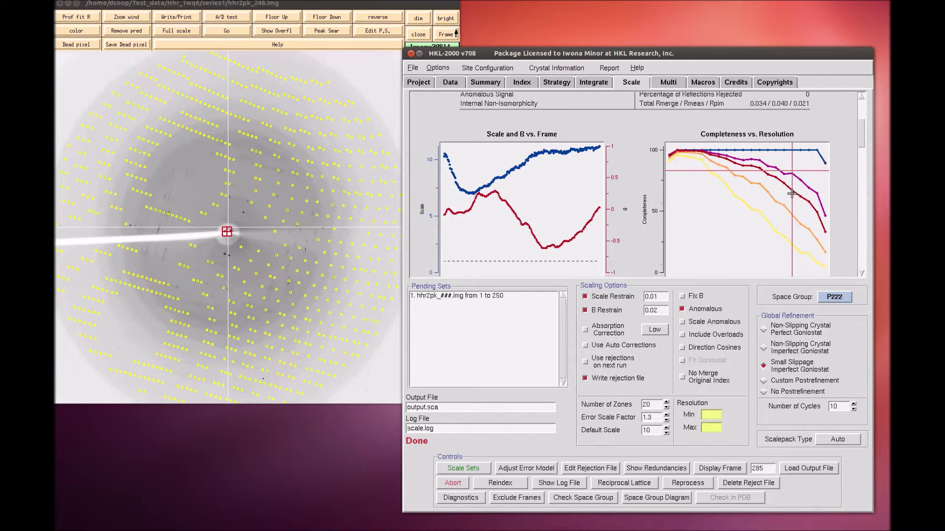
scroll(791, 187, "up", 1)
scroll(814, 172, "up", 1)
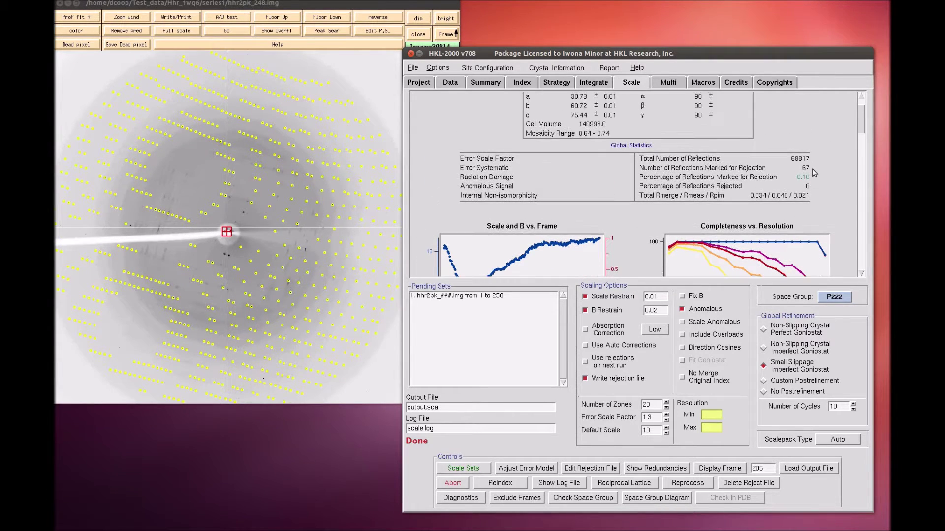
scroll(803, 213, "down", 4)
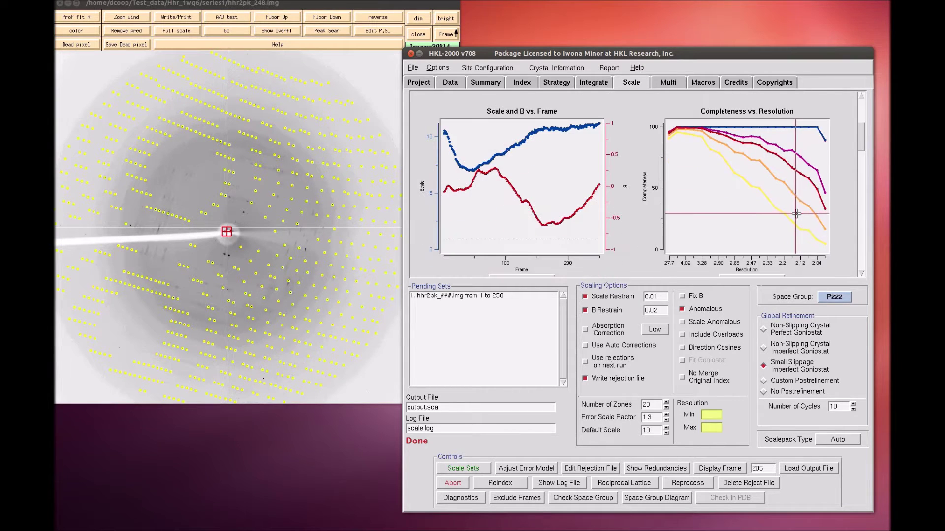
scroll(799, 219, "down", 4)
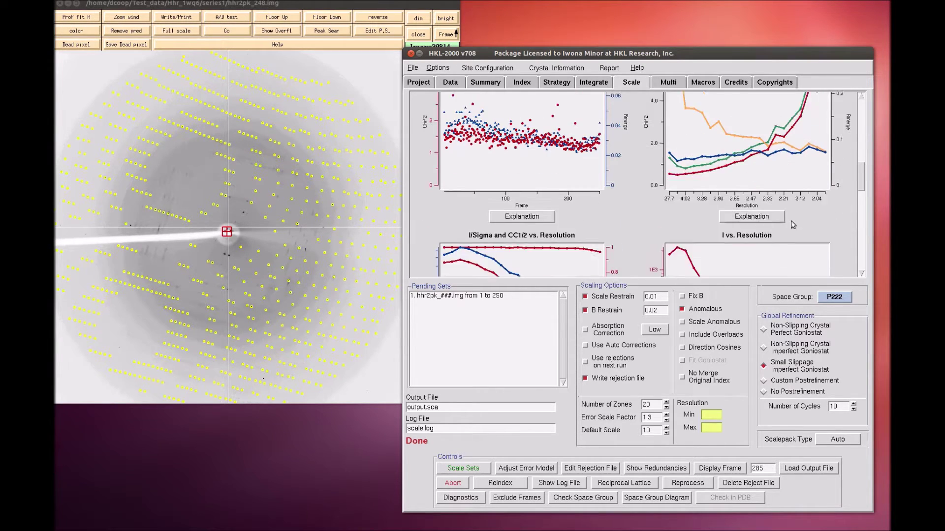
scroll(794, 221, "down", 10)
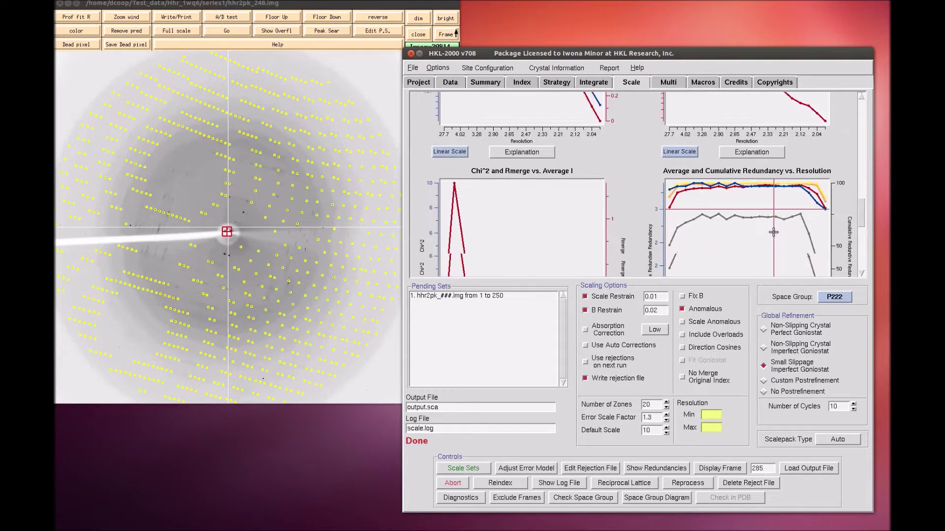
scroll(764, 232, "down", 3)
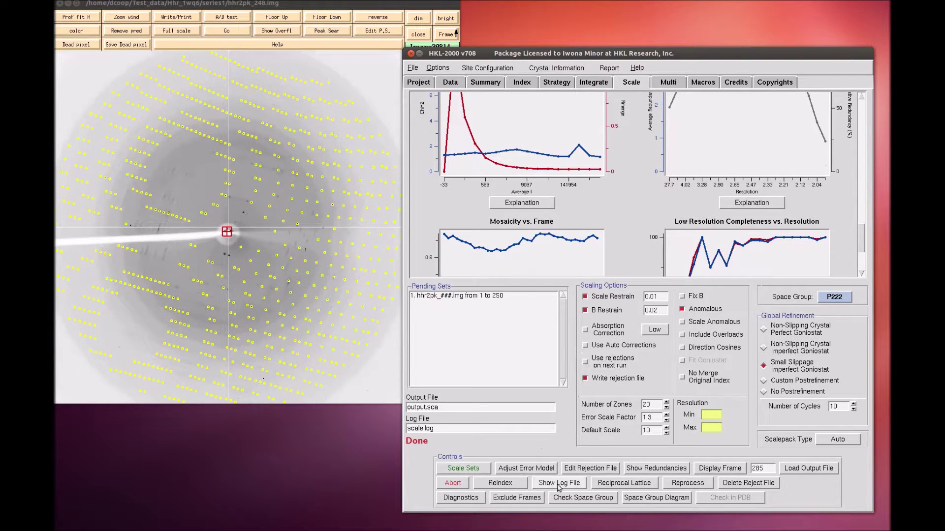
left_click(563, 498)
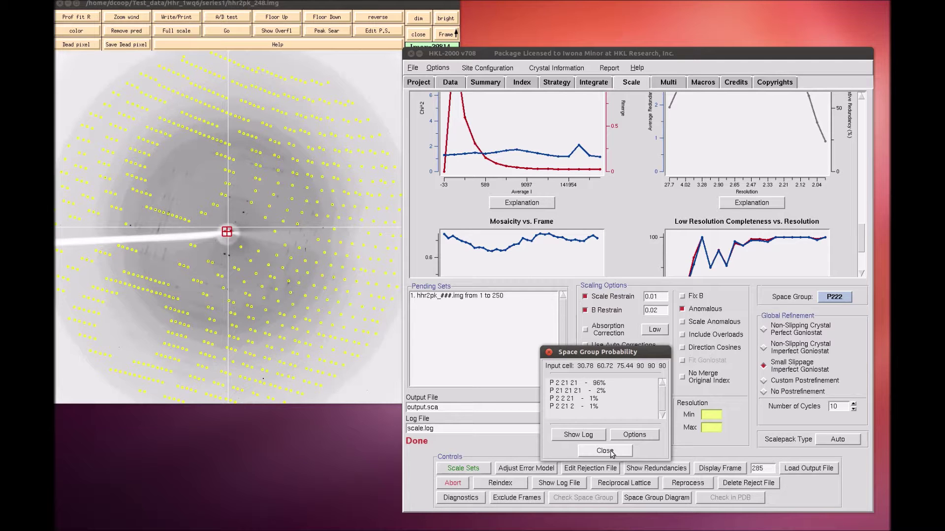
- Dismiss the space group probabilities and open Reindex Data with abc -> bca chosen
left_click(610, 451)
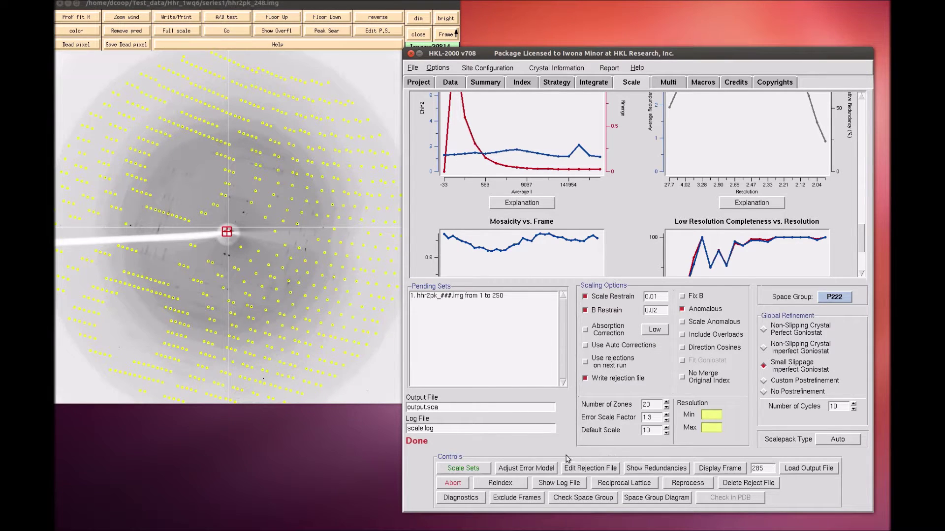
left_click(512, 483)
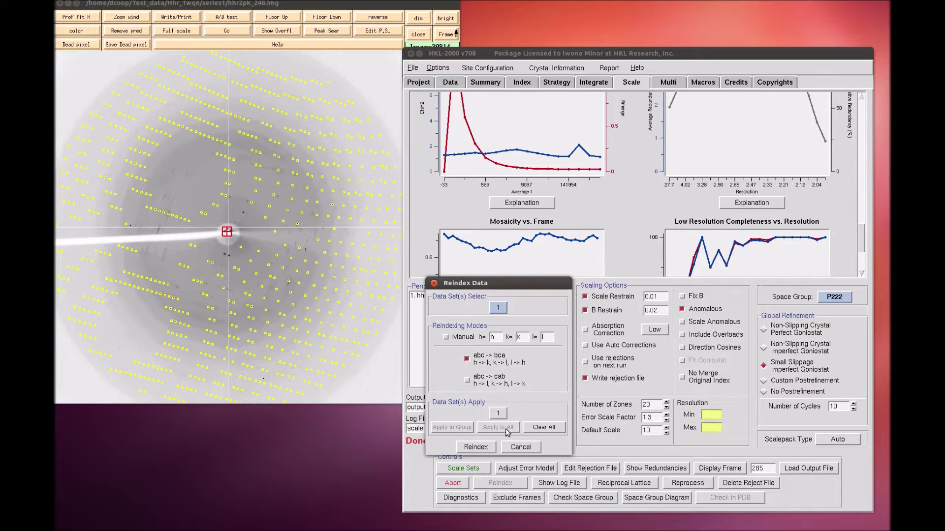
- Reindex the data abc → bca, set space group P21212, and rescale
left_click(475, 447)
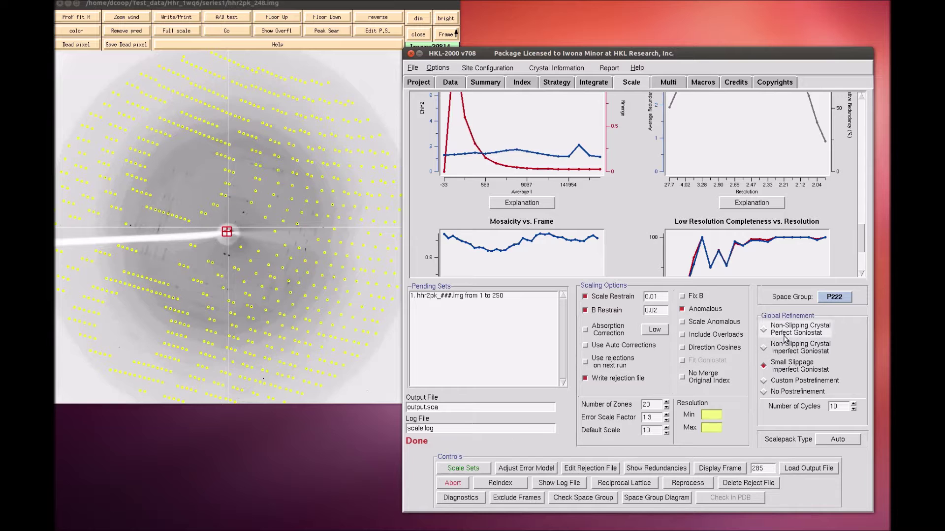
left_click(834, 298)
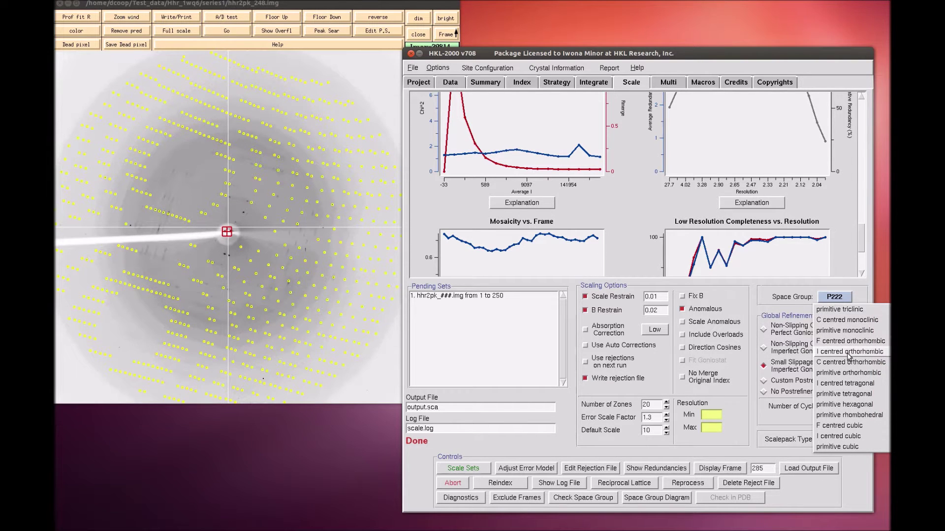
mouse_move(846, 374)
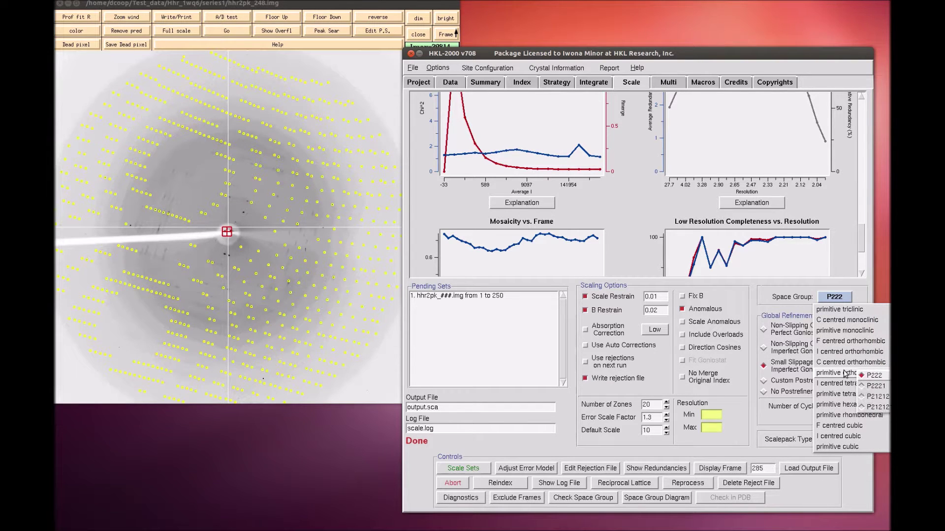
left_click(865, 399)
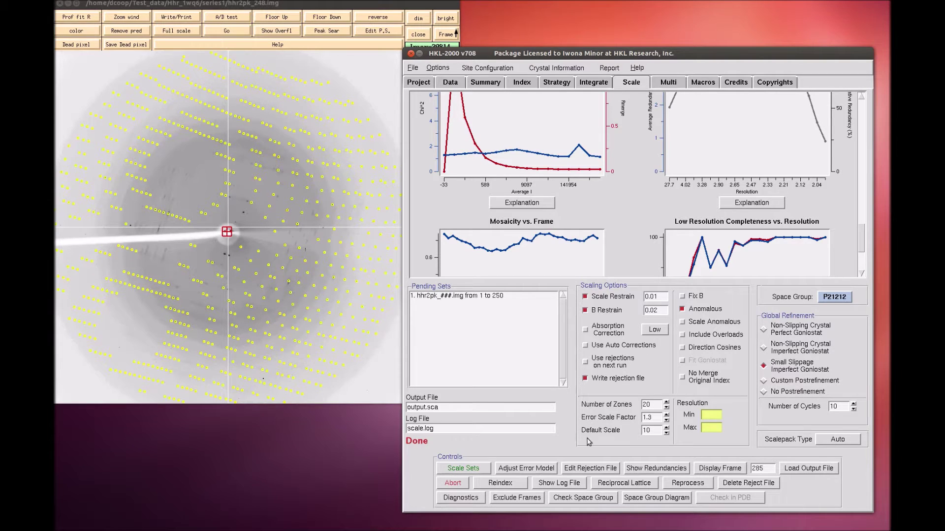
left_click(486, 470)
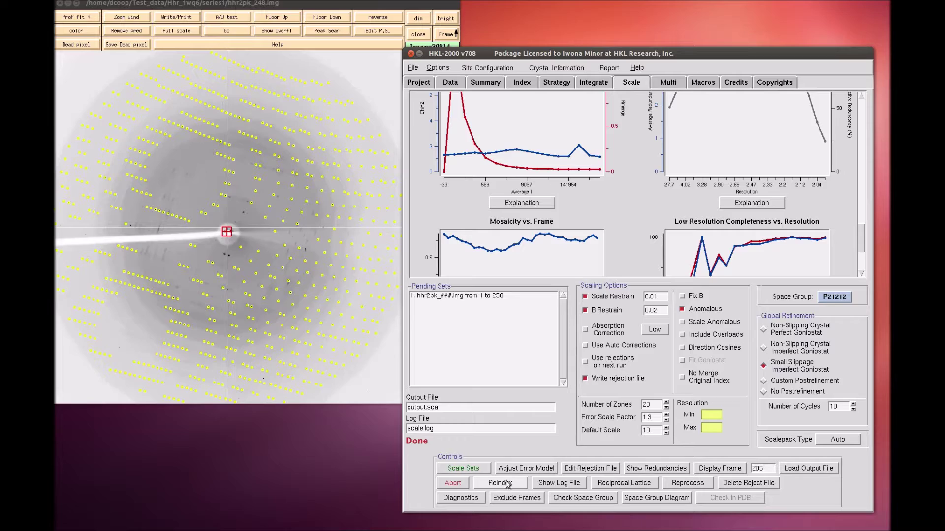
left_click(547, 484)
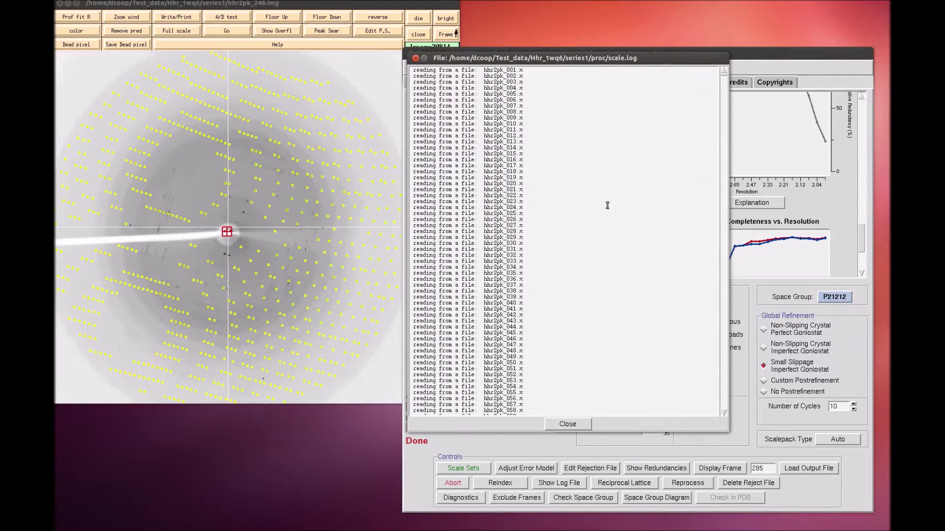
left_click_drag(723, 73, 731, 409)
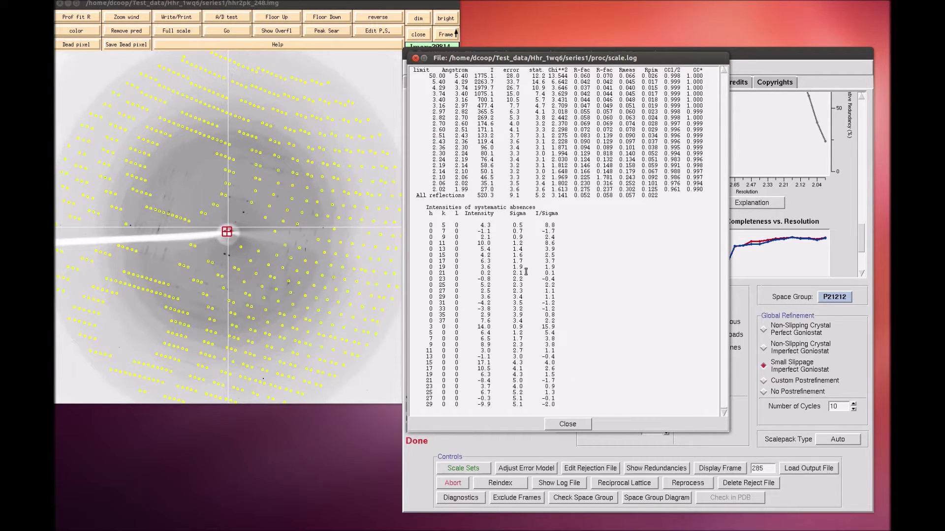
left_click(580, 426)
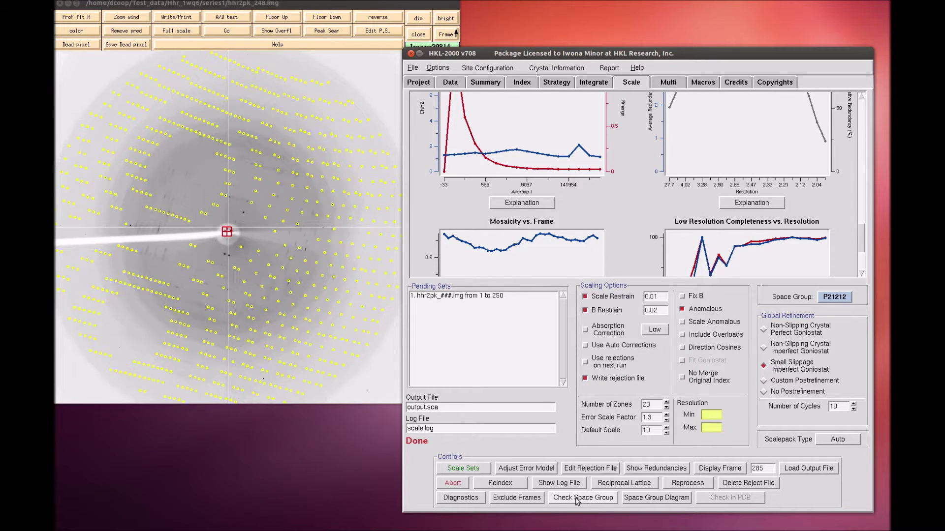
- Rescale in P212121 and view the systematic-absence intensities in scale.log
left_click(829, 297)
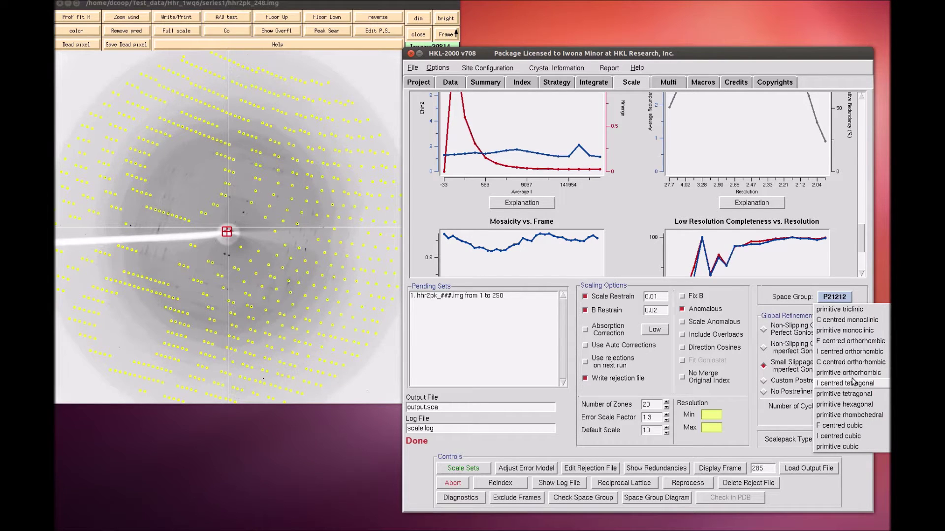
mouse_move(854, 373)
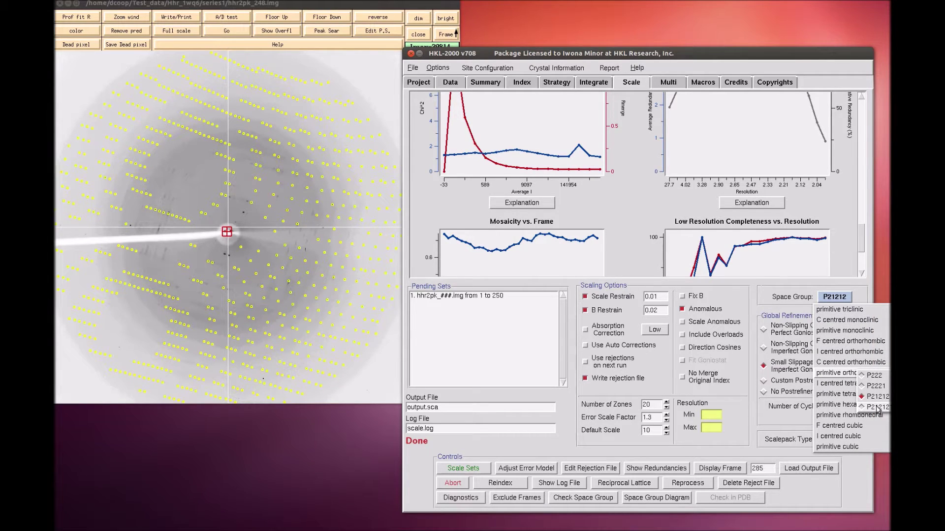
left_click(877, 408)
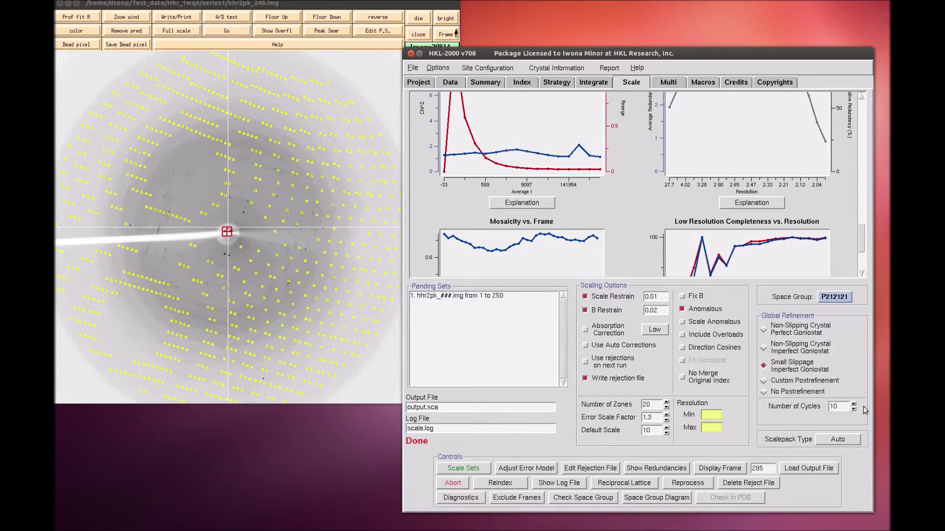
left_click(459, 473)
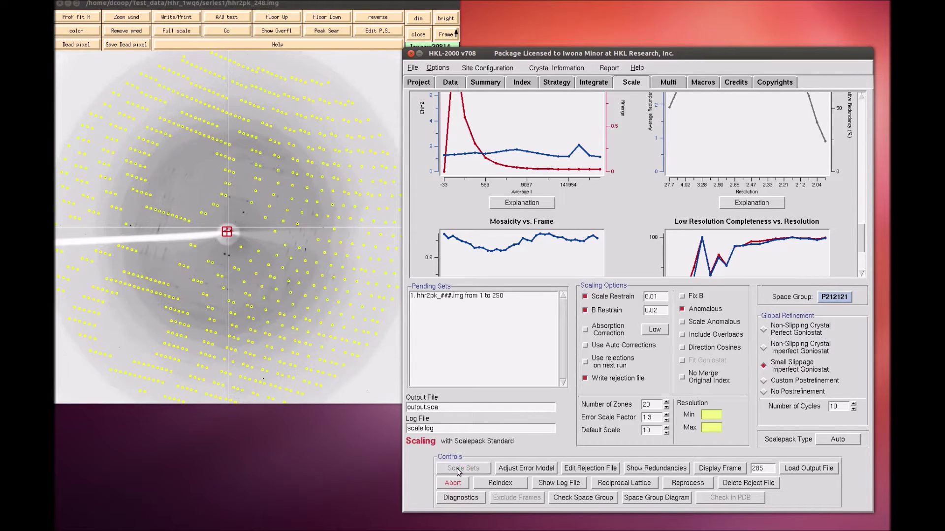
left_click(552, 485)
left_click_drag(723, 91, 742, 419)
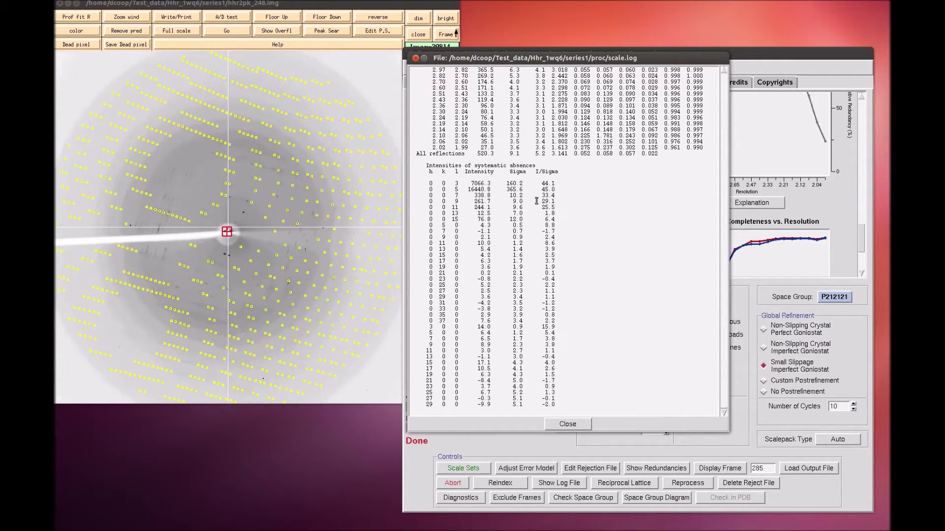
- Close the log, return to space group P21212, and view the I/Sigma and CC1/2 resolution plots
left_click(573, 425)
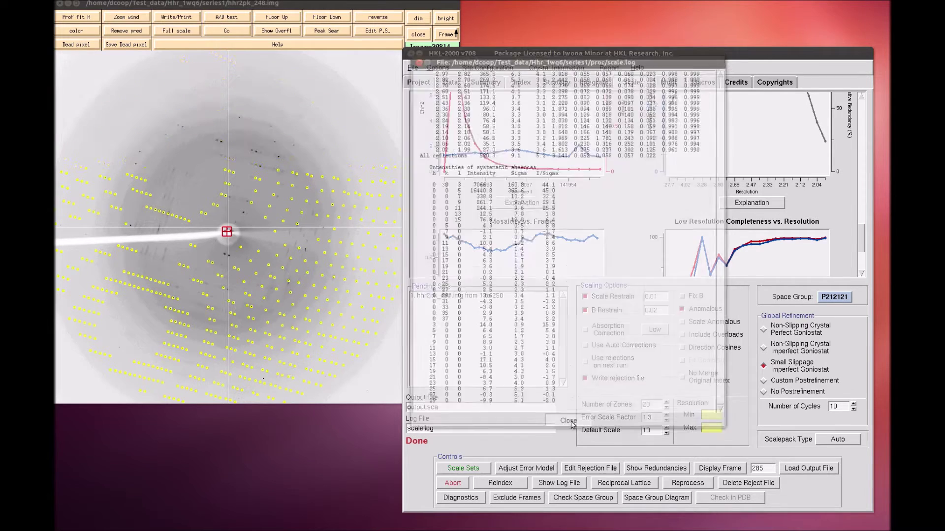
left_click(843, 301)
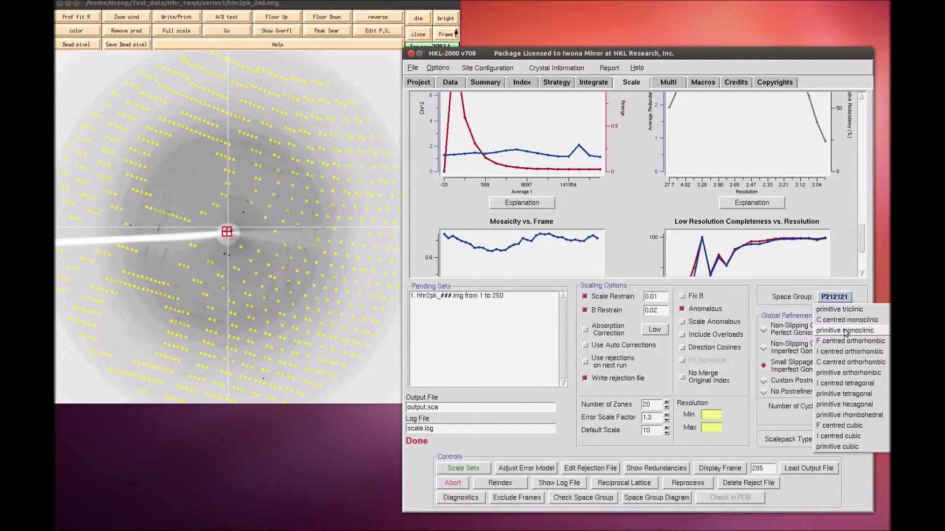
mouse_move(843, 373)
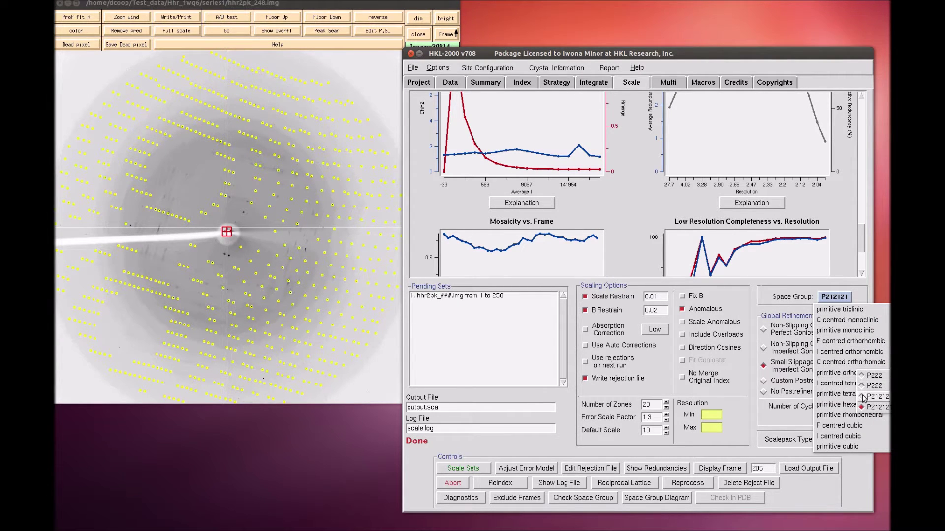
left_click(865, 401)
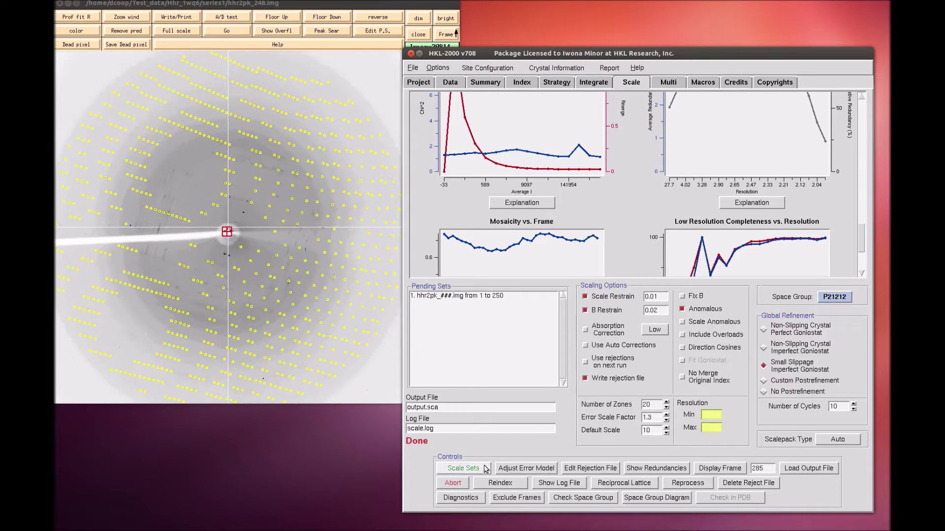
scroll(620, 207, "up", 3)
scroll(632, 206, "down", 5)
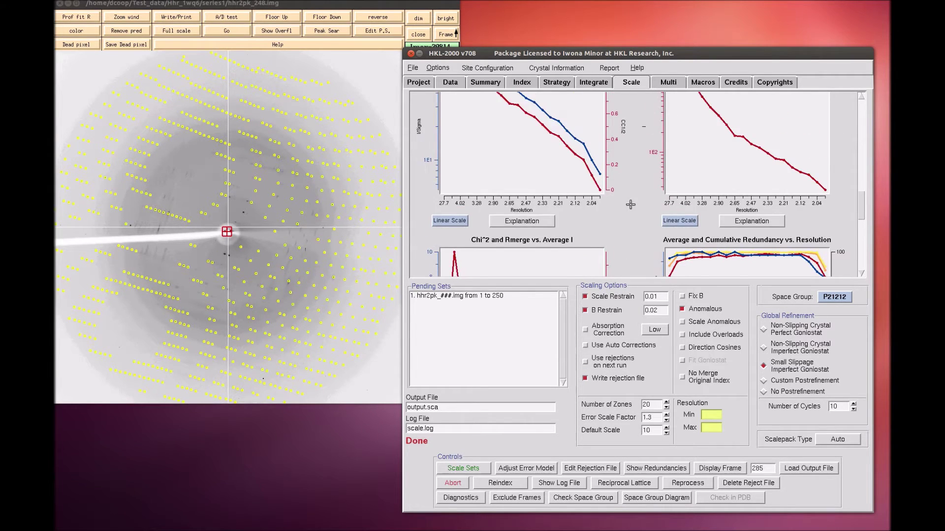
scroll(633, 205, "down", 1)
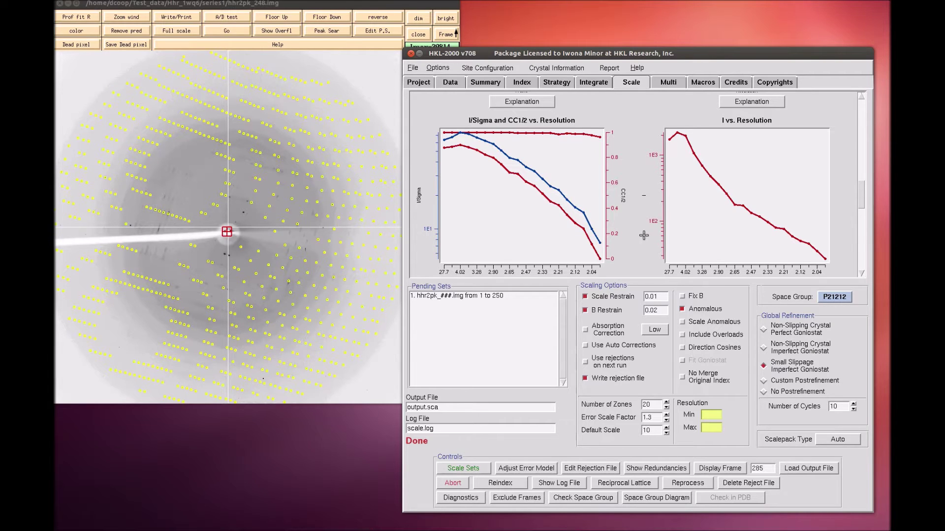
scroll(644, 236, "down", 1)
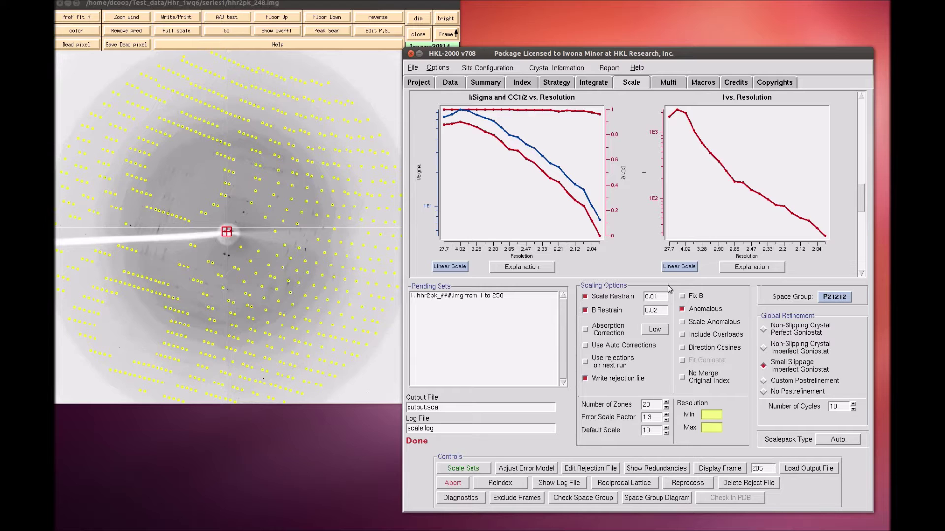
- Set resolution limits to 30 Å minimum and 2 Å maximum, keeping error scale factor 1.3
left_click(706, 416)
left_click(708, 427)
left_click(667, 416)
left_click(667, 415)
left_click_drag(860, 198, 840, 117)
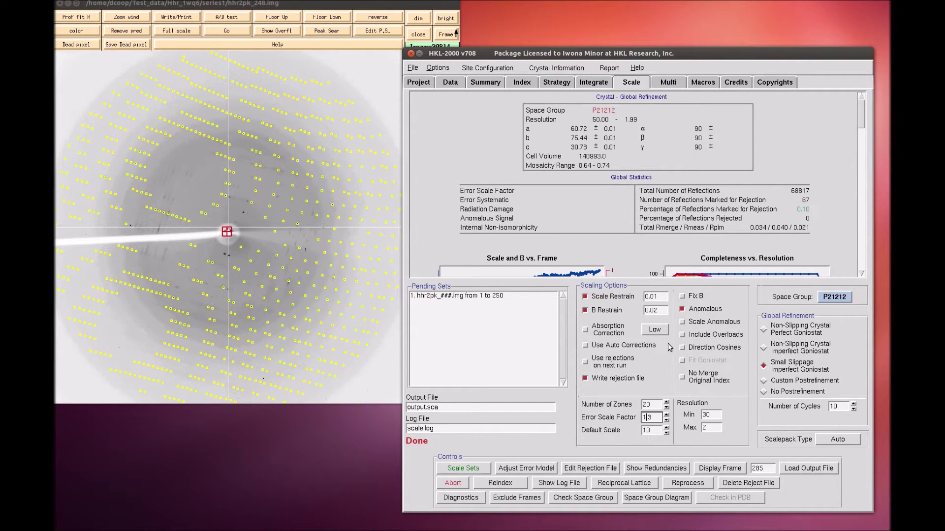
scroll(817, 232, "down", 3)
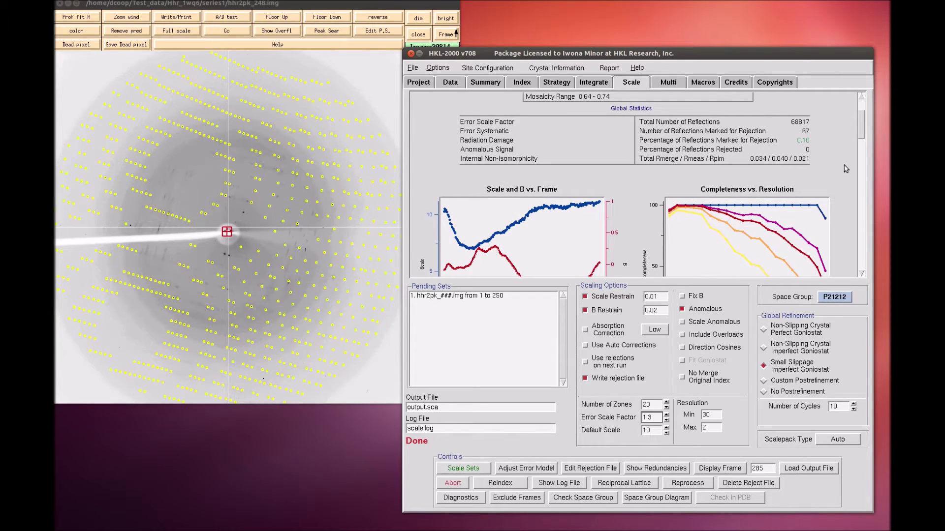
- Turn on 'Use rejections on next run' and rescale, giving 67694 reflections and Rmerge 0.033
left_click(601, 363)
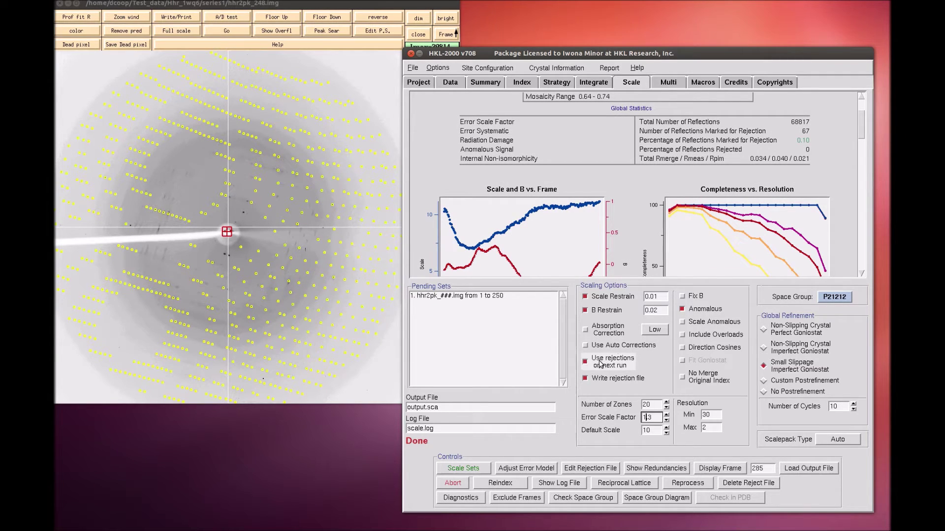
left_click(471, 470)
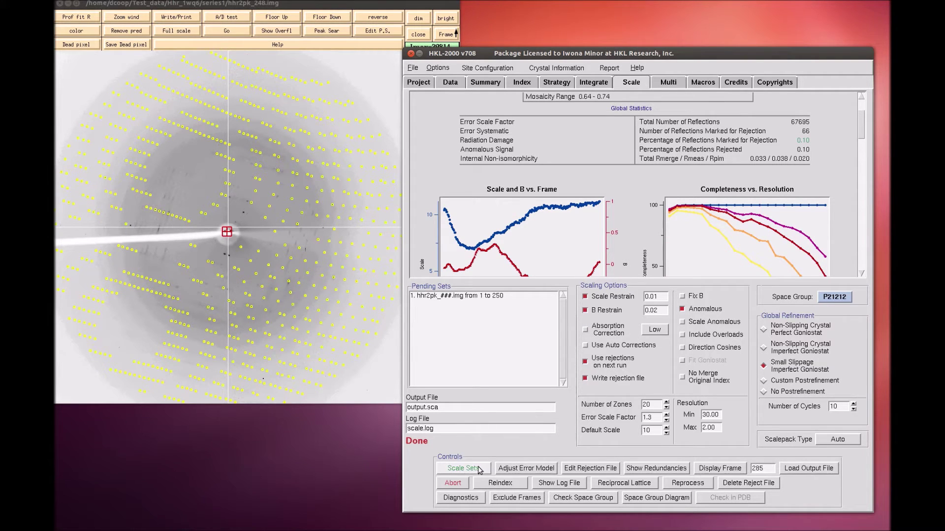
left_click(478, 469)
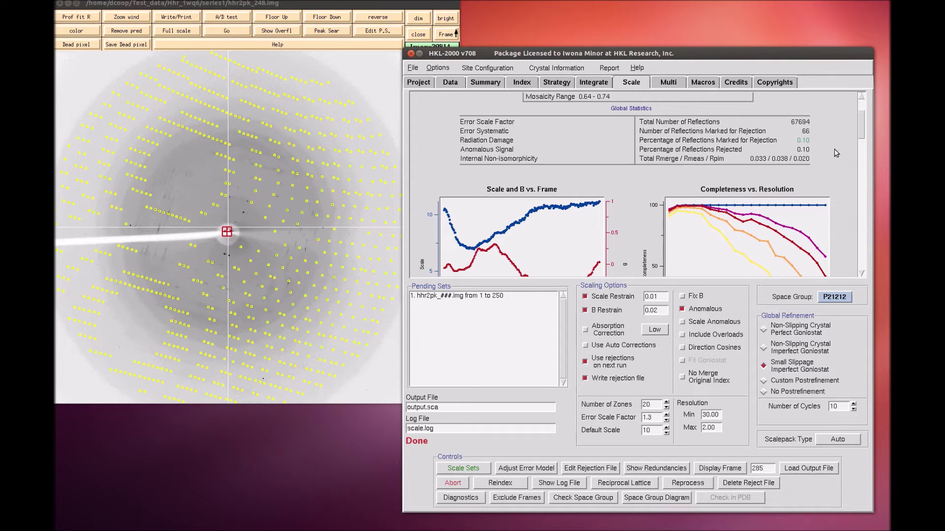
- Scroll to the Chi^2 and Rmerge plots and read the Resolution plot's explanation
scroll(835, 160, "down", 3)
scroll(834, 159, "down", 2)
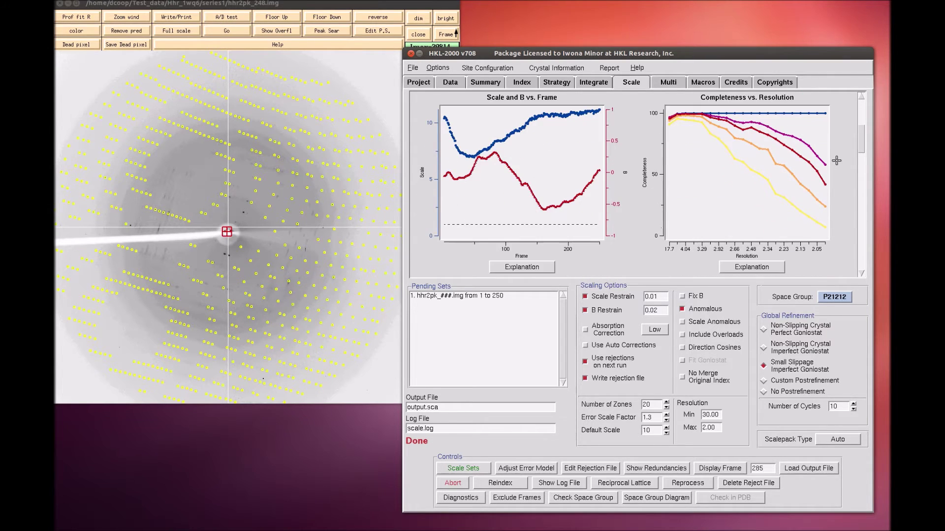
scroll(835, 160, "down", 3)
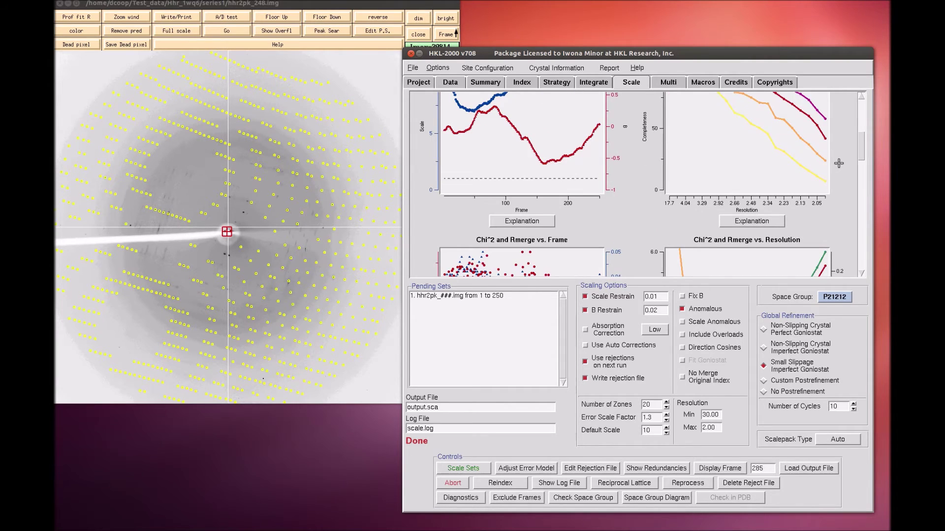
scroll(832, 163, "down", 1)
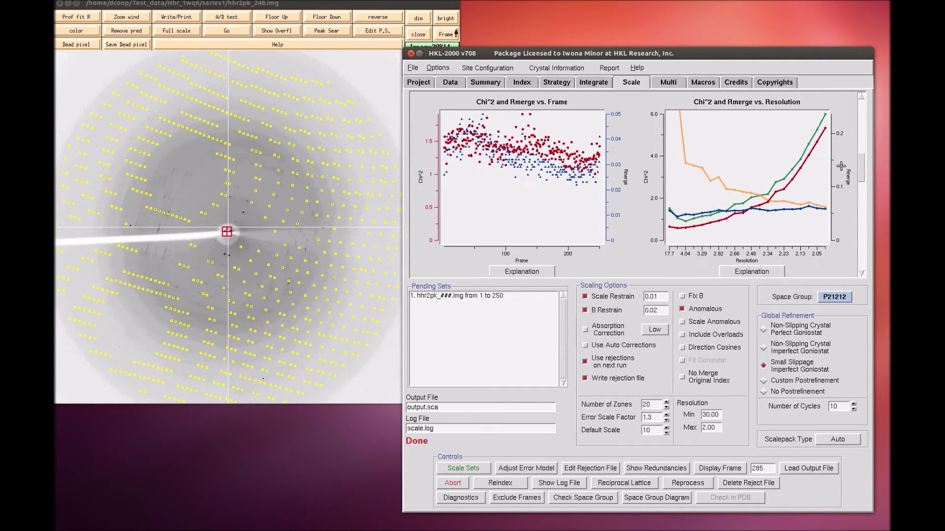
left_click(780, 272)
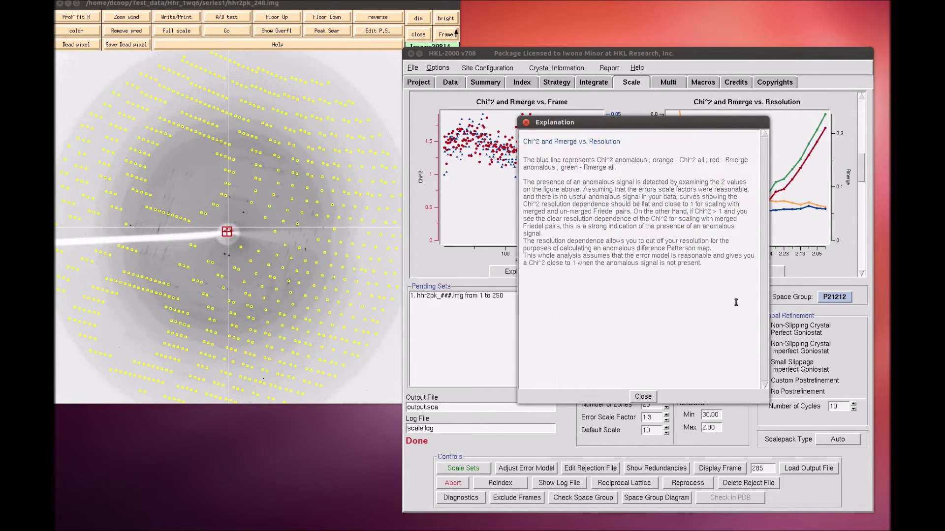
left_click(643, 396)
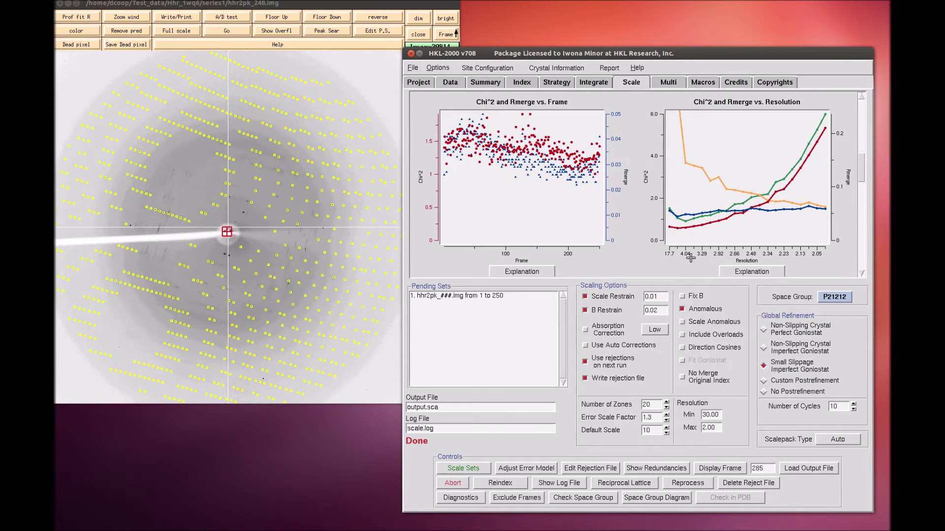